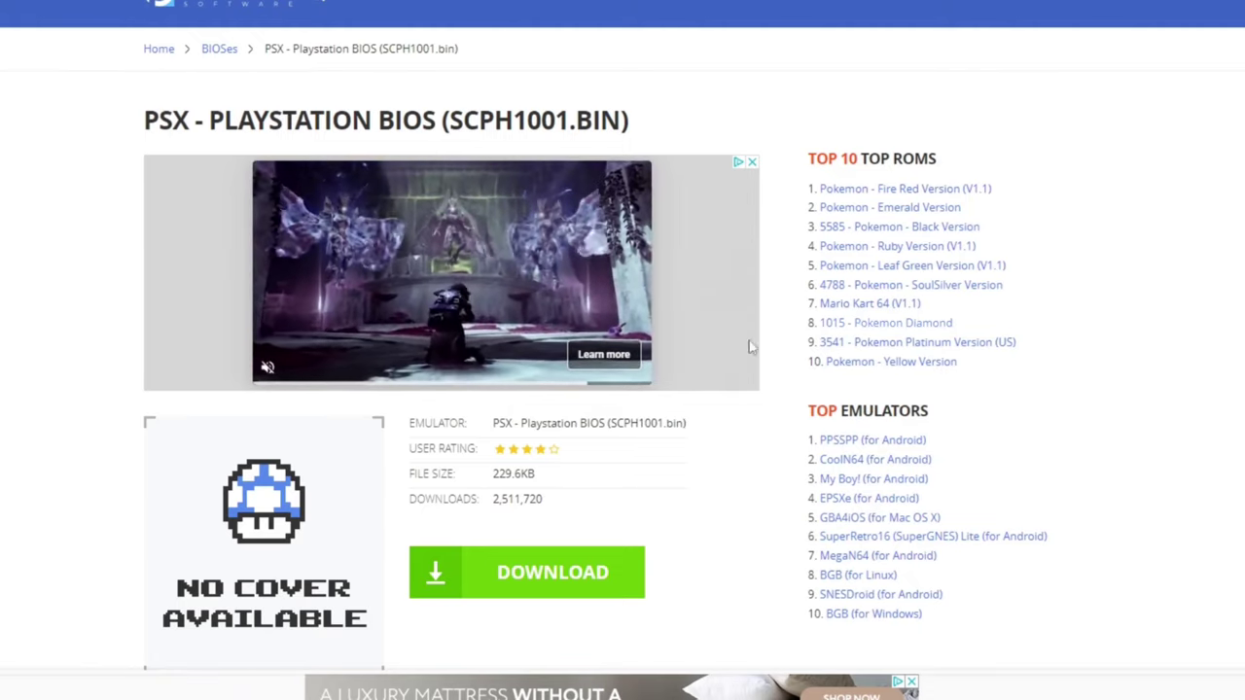
- Download the PSX - PlayStation BIOS (SCPH1001.bin) archive and move it from the Downloads folder to the desktop
{"action": "left_click", "coordinate": [555, 575]}
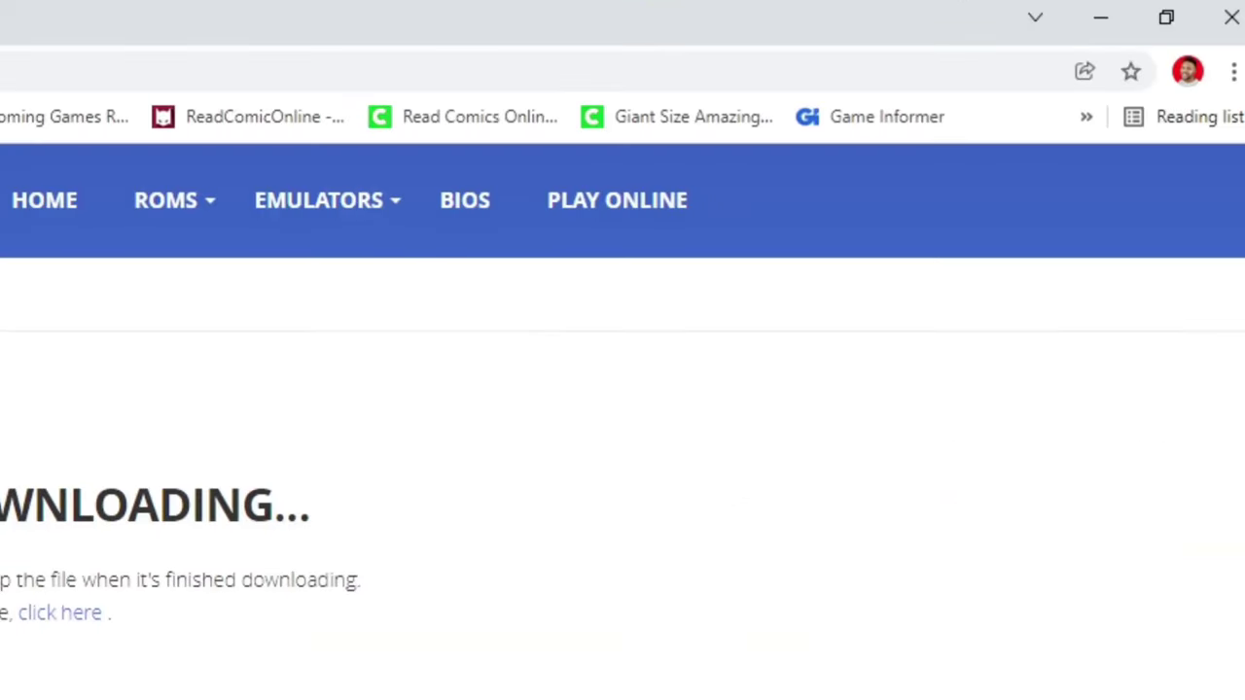
{"action": "left_click", "coordinate": [1233, 72]}
{"action": "left_click", "coordinate": [1034, 261]}
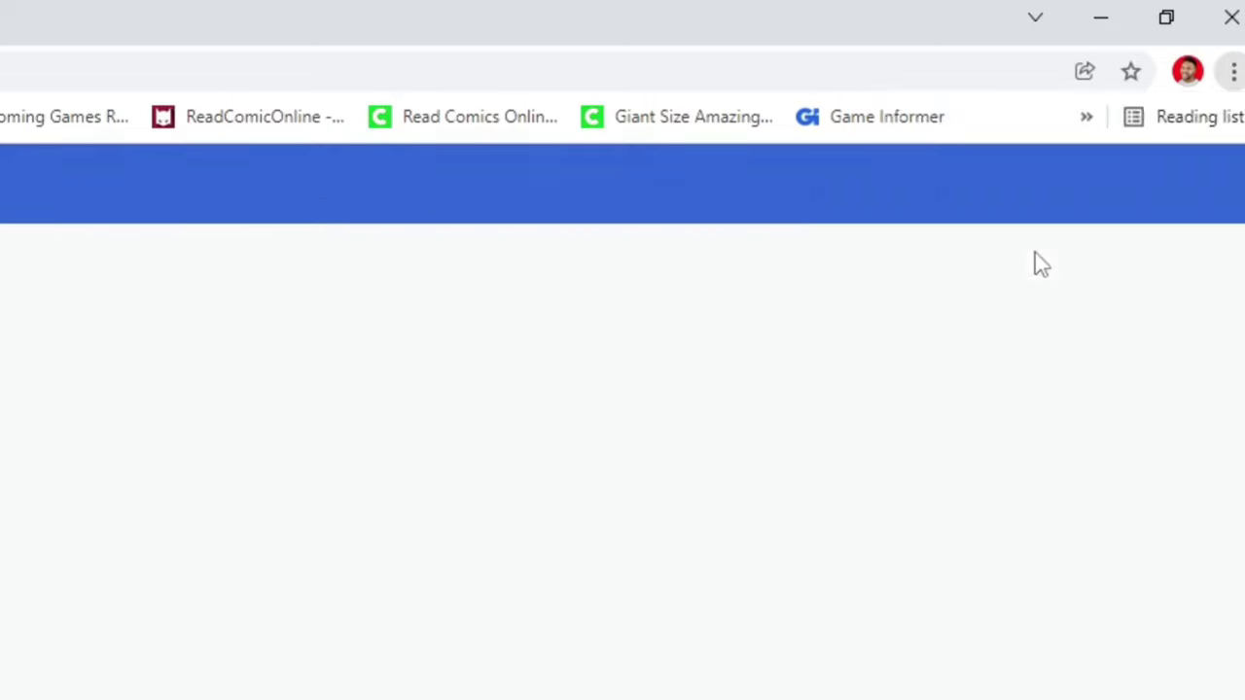
{"action": "left_click", "coordinate": [603, 196]}
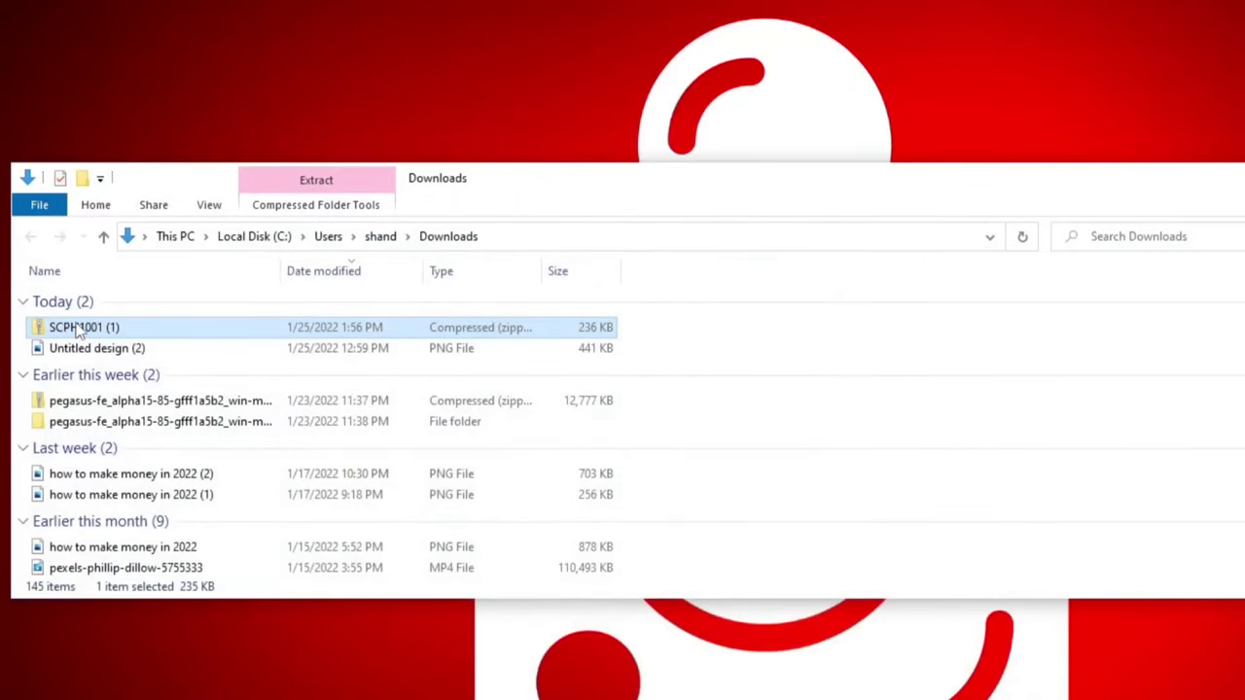
{"action": "left_click_drag", "start_coordinate": [78, 331], "coordinate": [68, 29]}
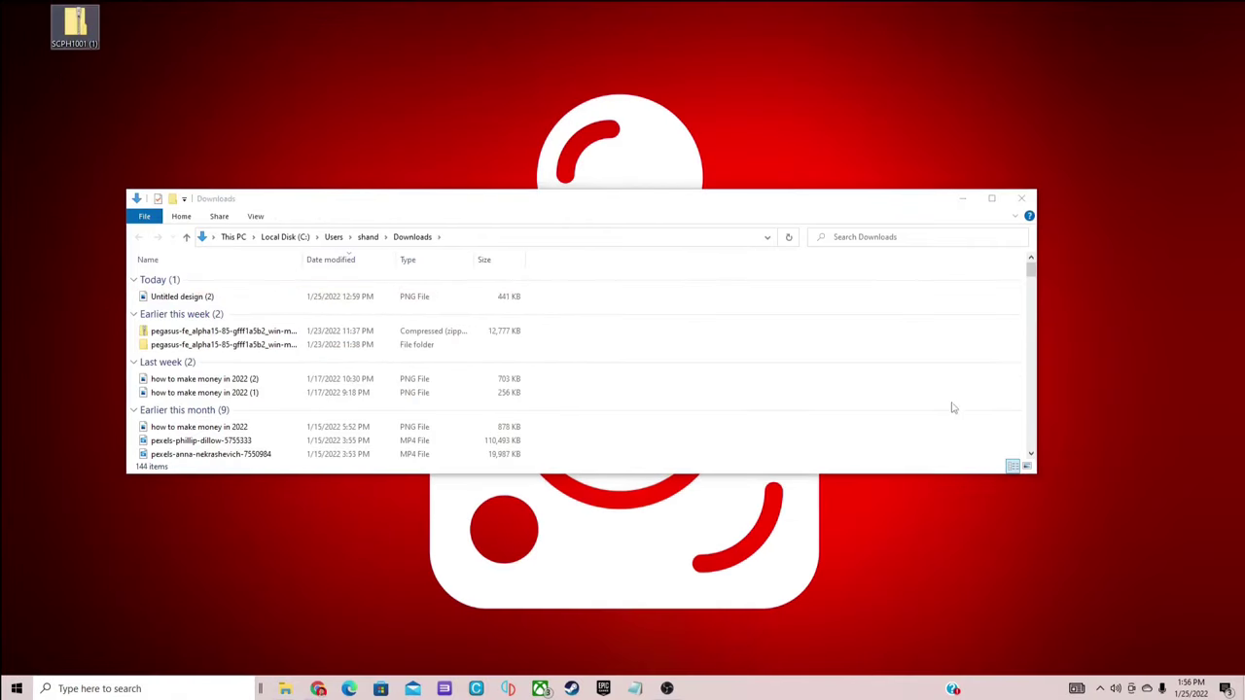
{"action": "left_click", "coordinate": [1021, 198]}
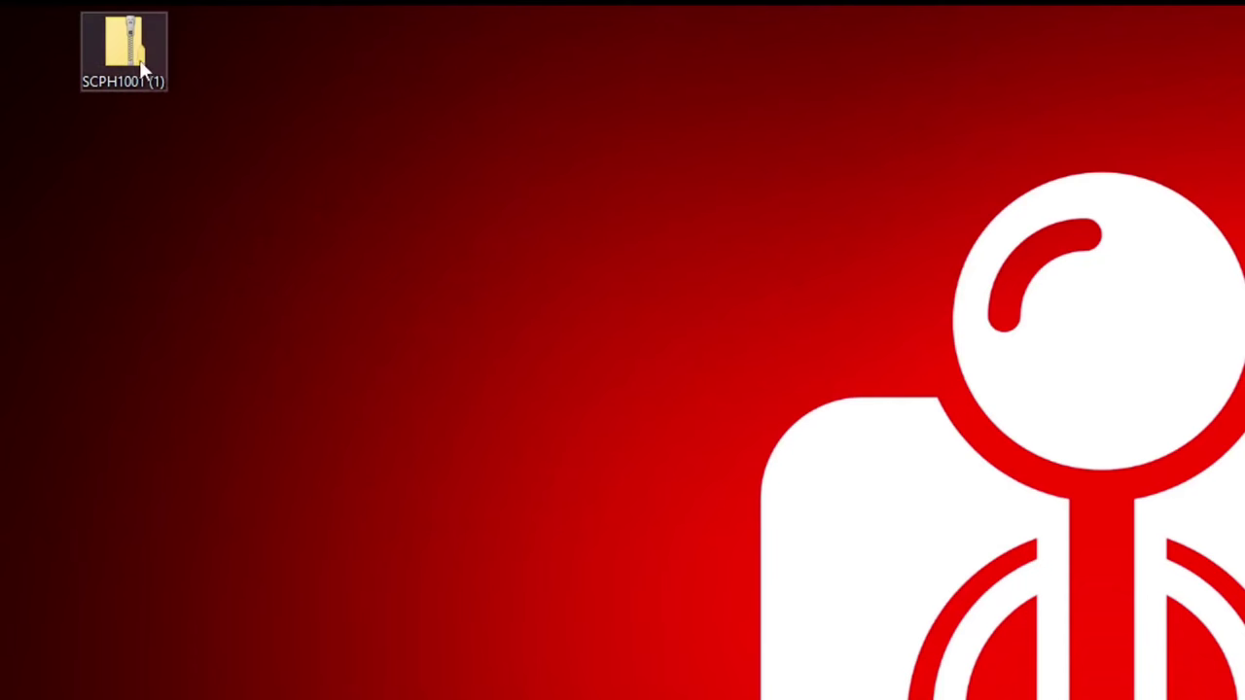
- Extract the SCPH1001 (1) archive directly onto the desktop with 7-Zip and delete the zip file
{"action": "right_click", "coordinate": [129, 53]}
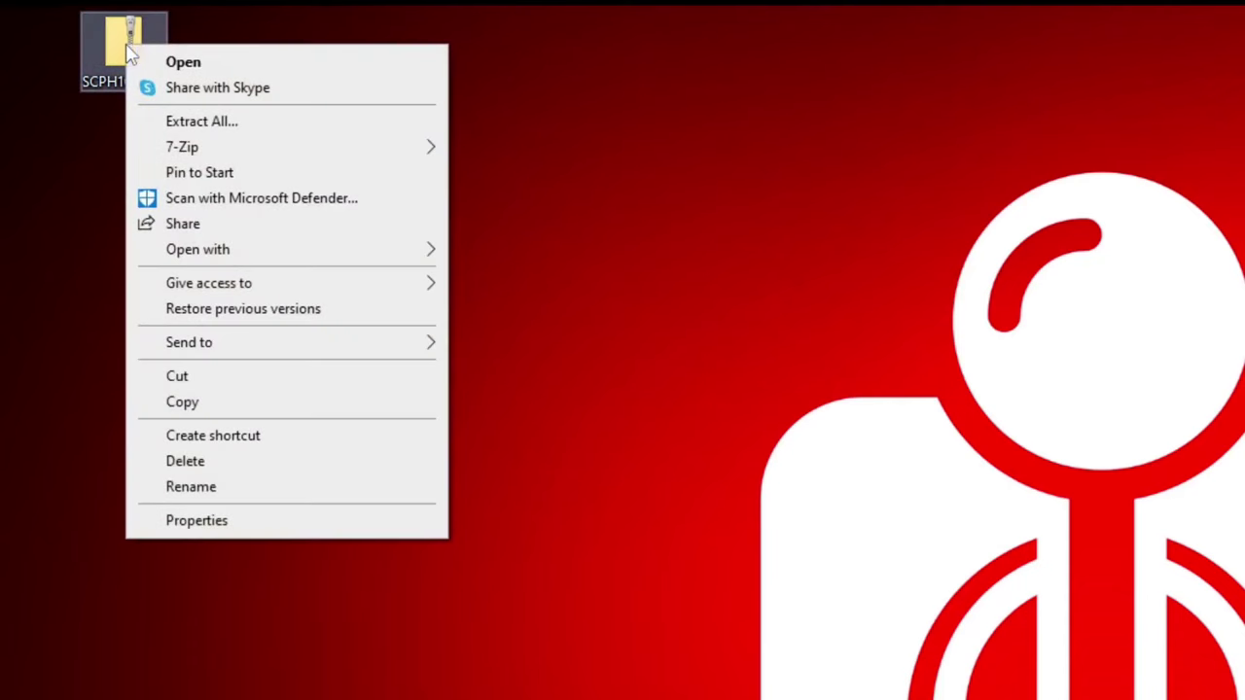
{"action": "mouse_move", "coordinate": [203, 147]}
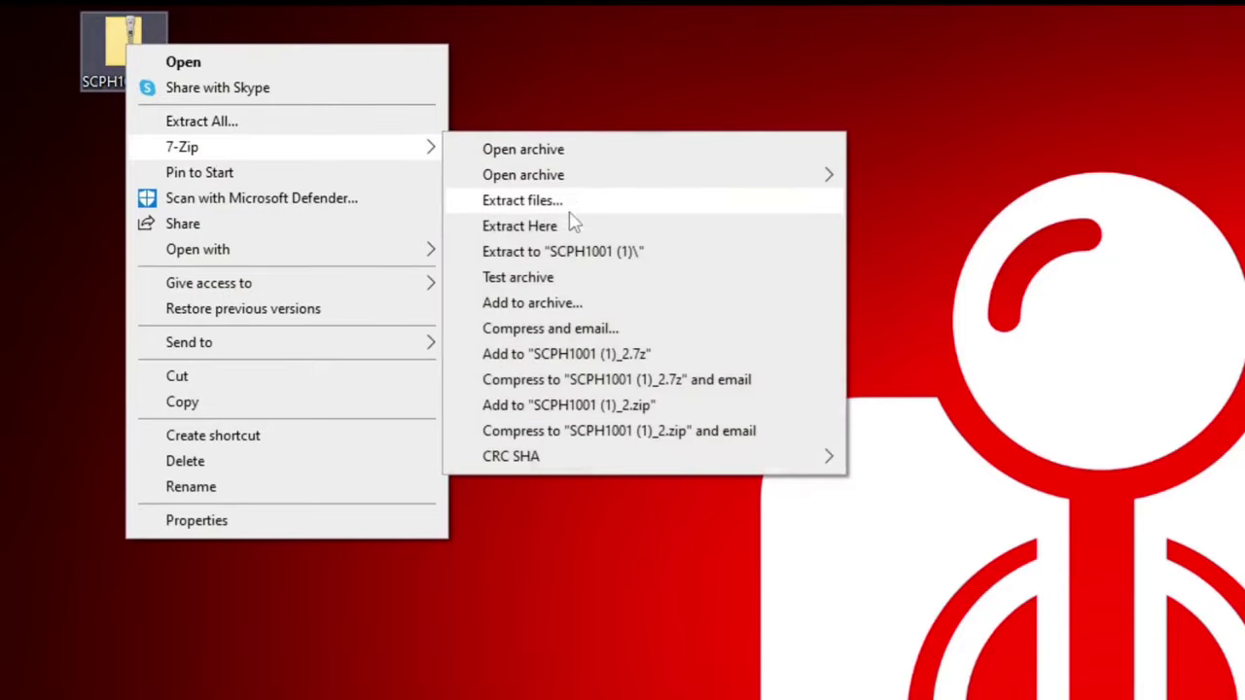
{"action": "left_click", "coordinate": [560, 230]}
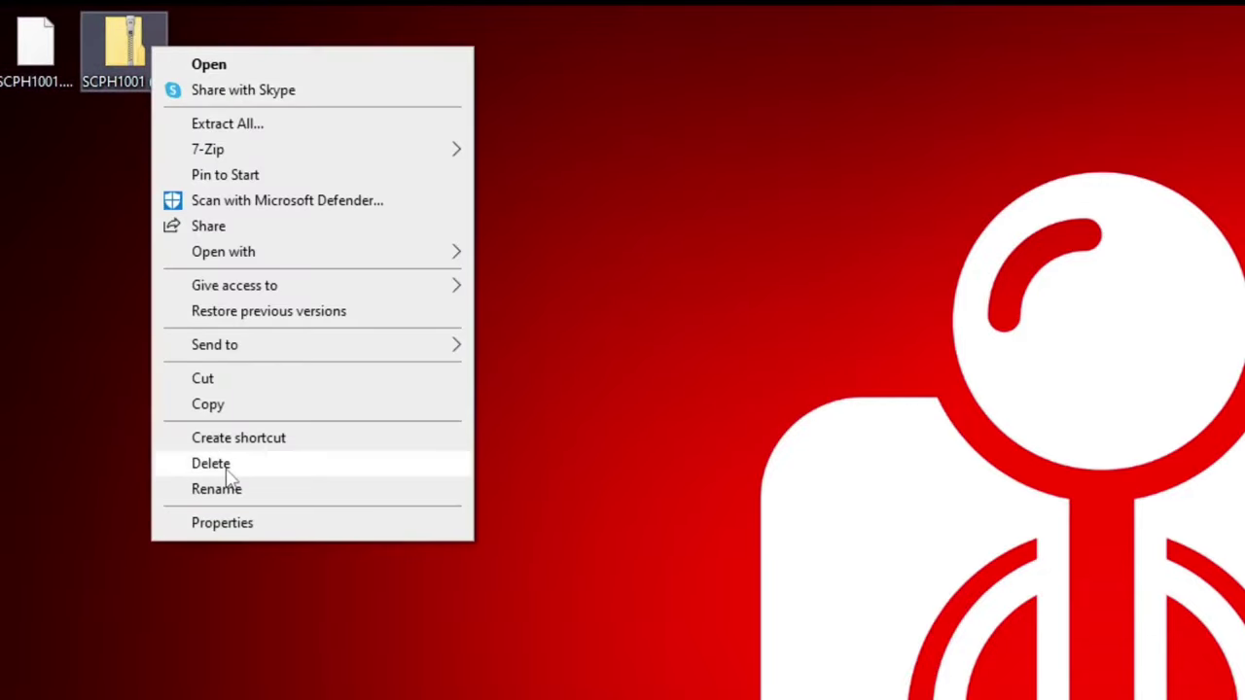
{"action": "left_click", "coordinate": [226, 467]}
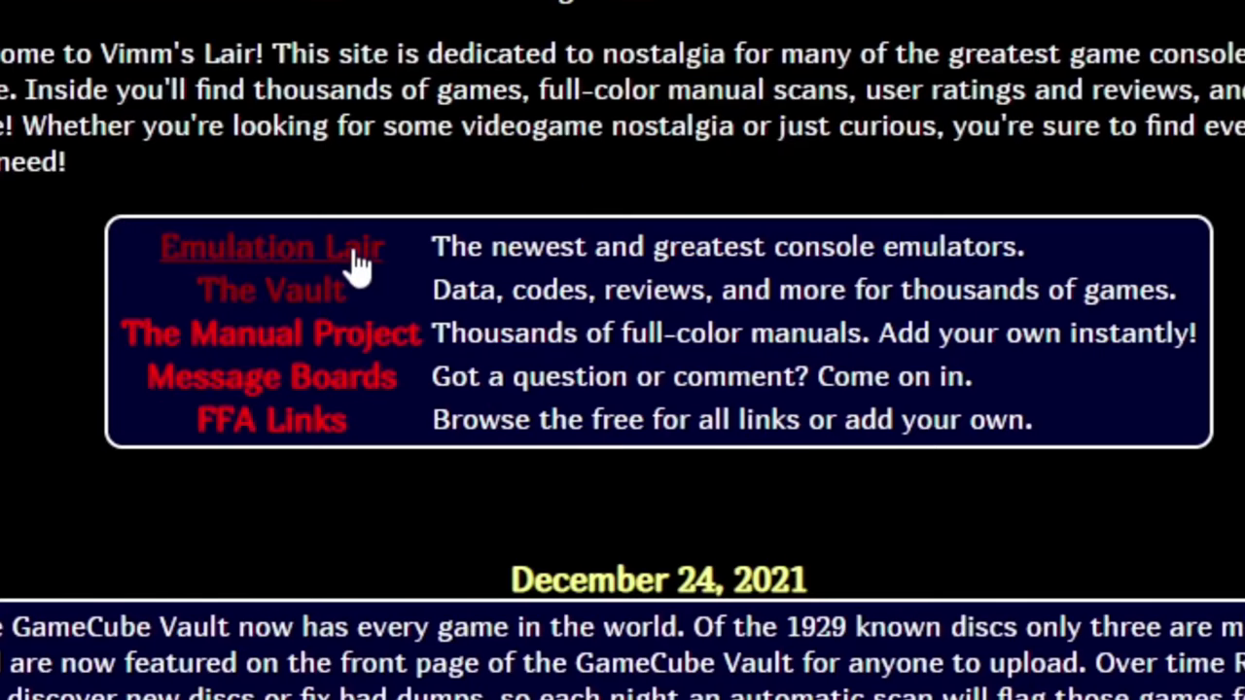
- Go to the Emulation Lair on Vimm's Lair and download the Windows version of ePSXe 2.0.5 for PlayStation
{"action": "left_click", "coordinate": [356, 258]}
{"action": "scroll", "coordinate": [538, 293], "scroll_direction": "down", "scroll_amount": 4}
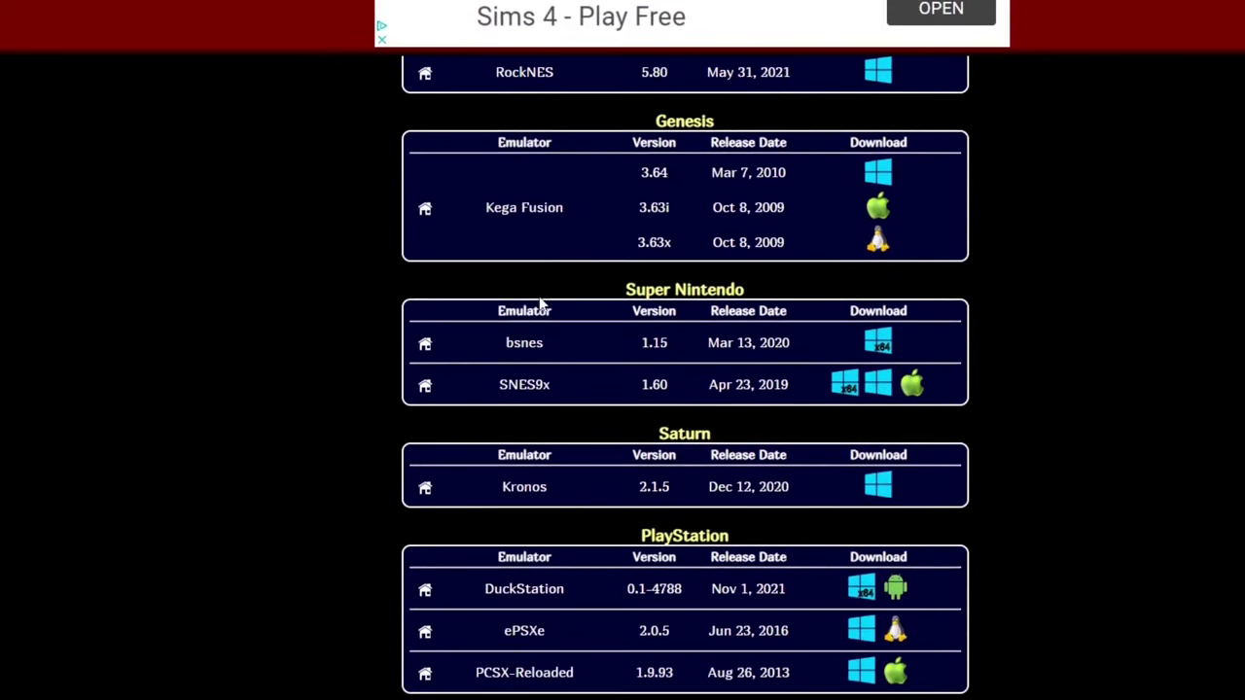
{"action": "scroll", "coordinate": [542, 305], "scroll_direction": "down", "scroll_amount": 4}
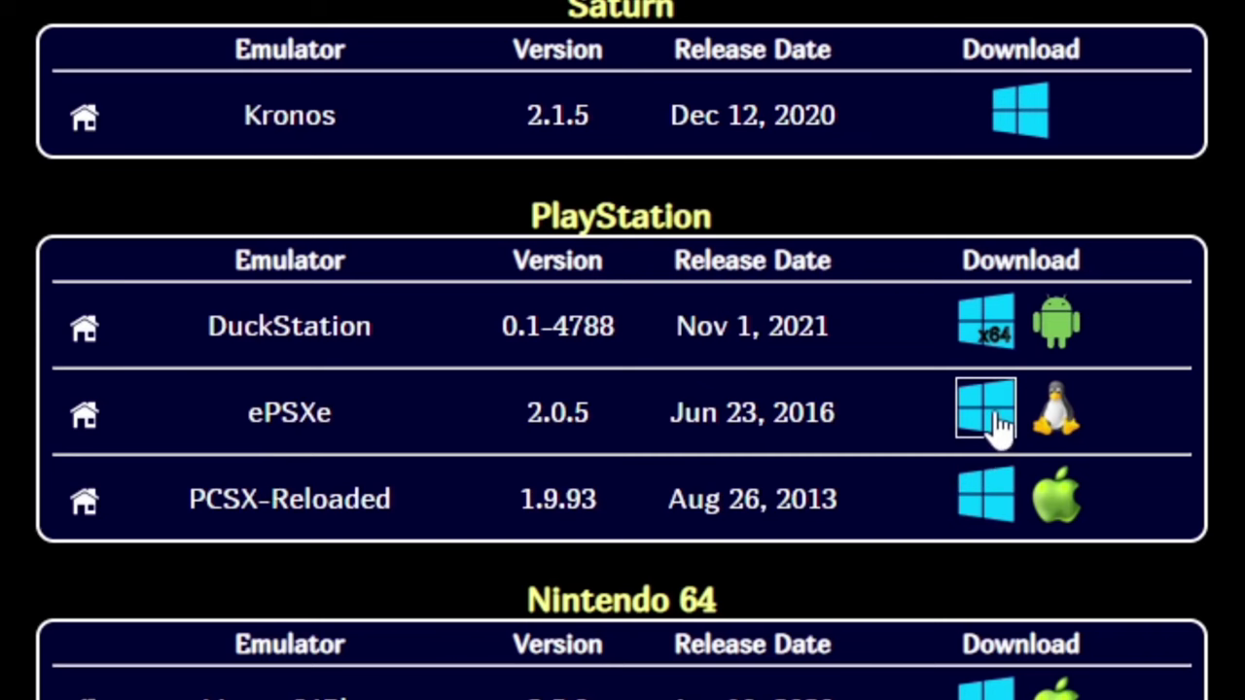
{"action": "left_click", "coordinate": [992, 416]}
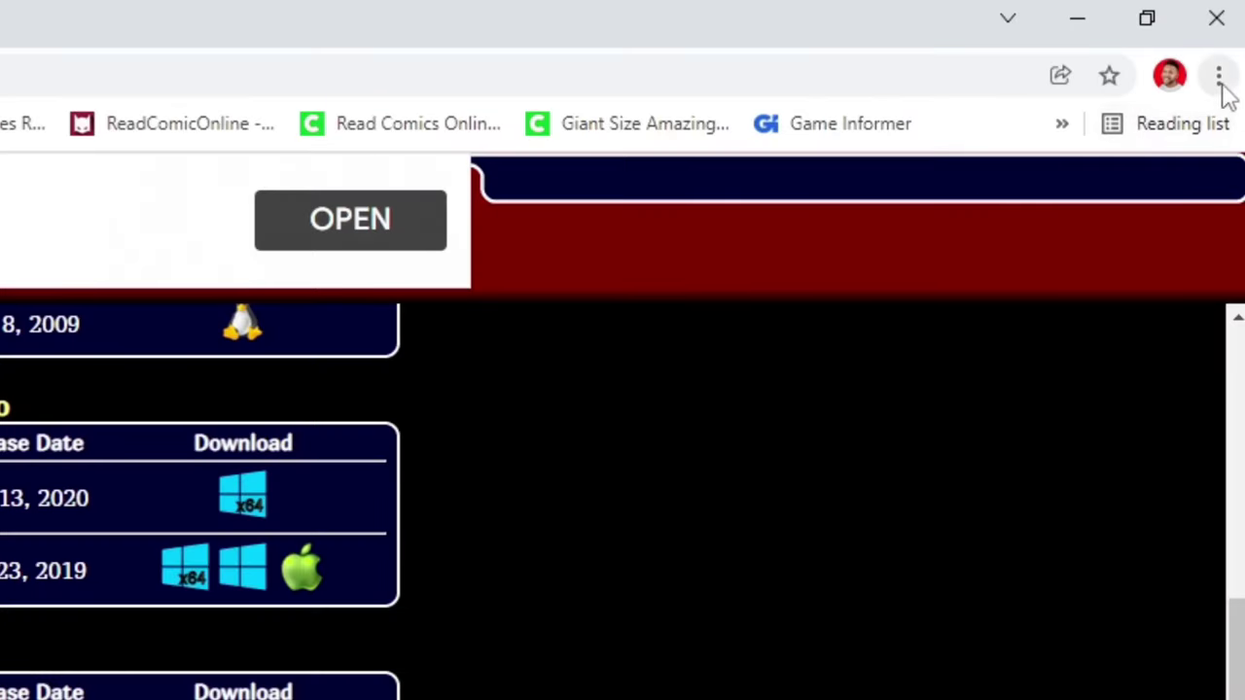
- Show the downloaded ePSXe-2.0.5 installer in its folder and move it to the desktop, closing the browser
{"action": "left_click", "coordinate": [1219, 82]}
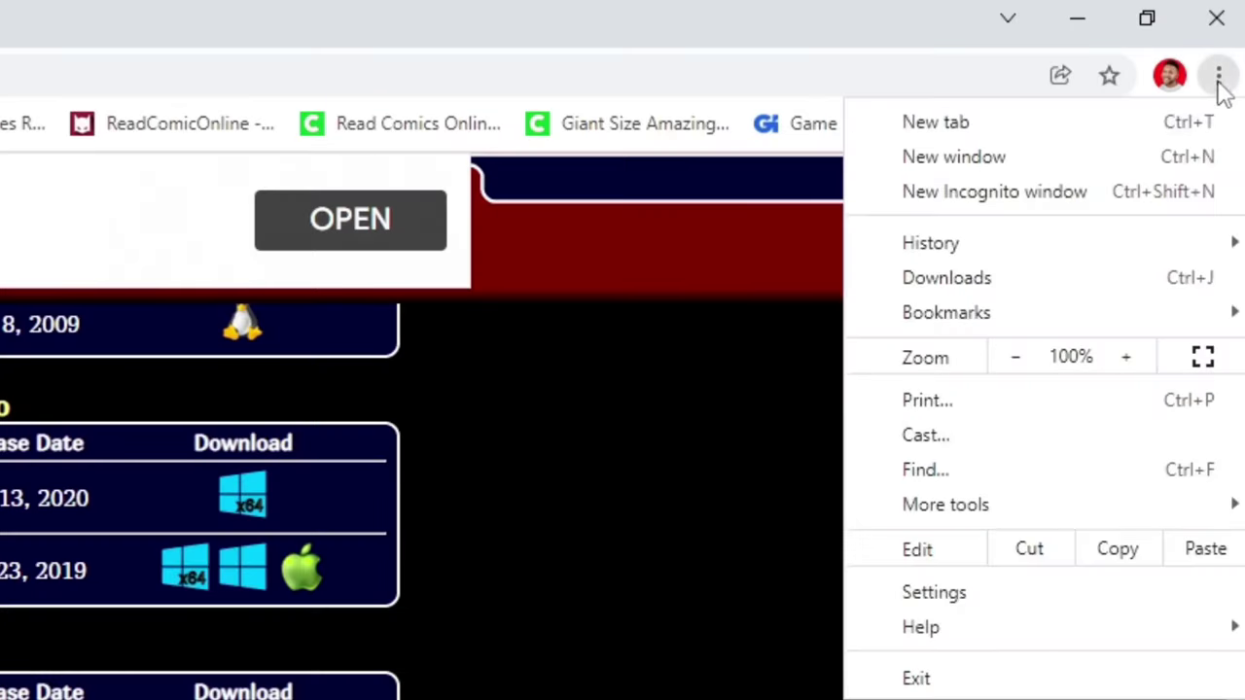
{"action": "left_click", "coordinate": [962, 282]}
{"action": "left_click", "coordinate": [395, 316]}
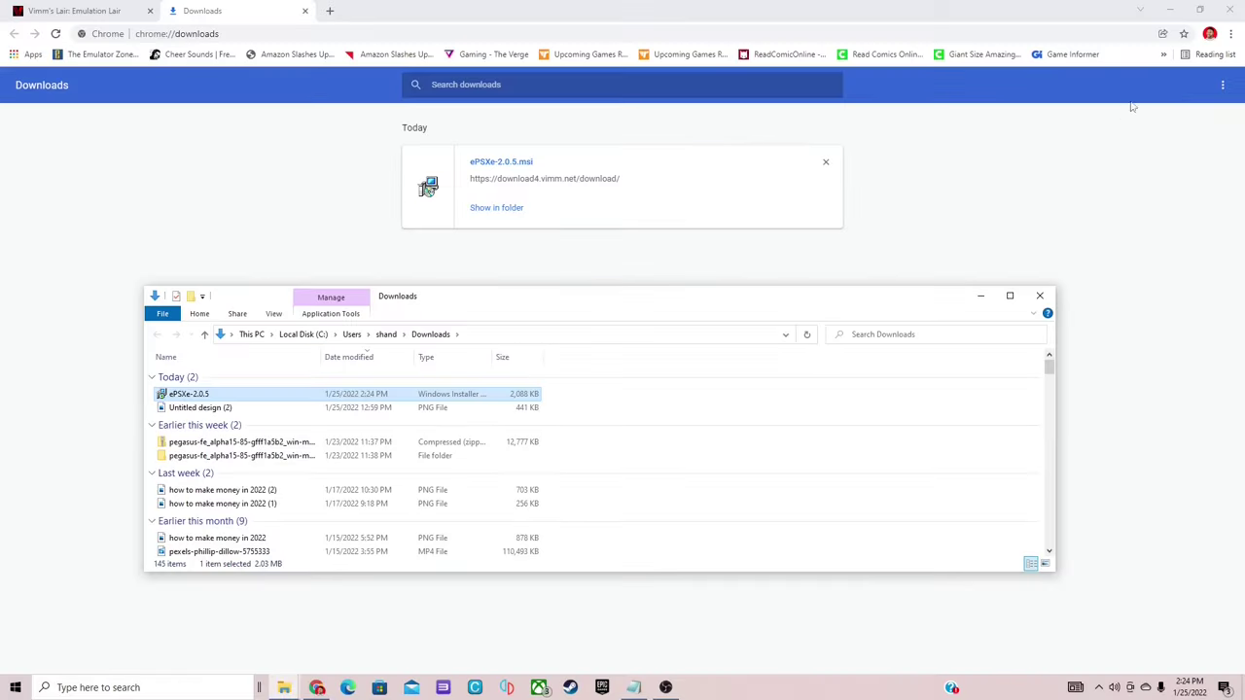
{"action": "left_click", "coordinate": [1230, 11]}
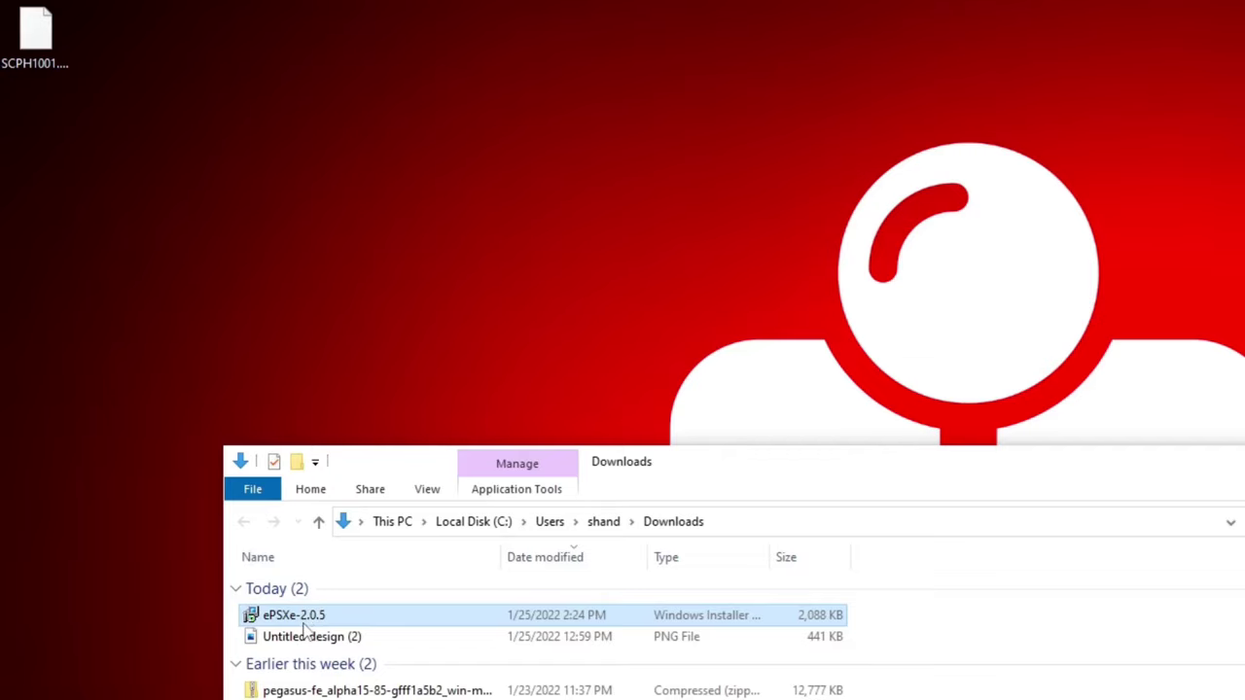
{"action": "left_click_drag", "start_coordinate": [193, 394], "coordinate": [196, 372]}
{"action": "left_click_drag", "start_coordinate": [306, 579], "coordinate": [155, 93]}
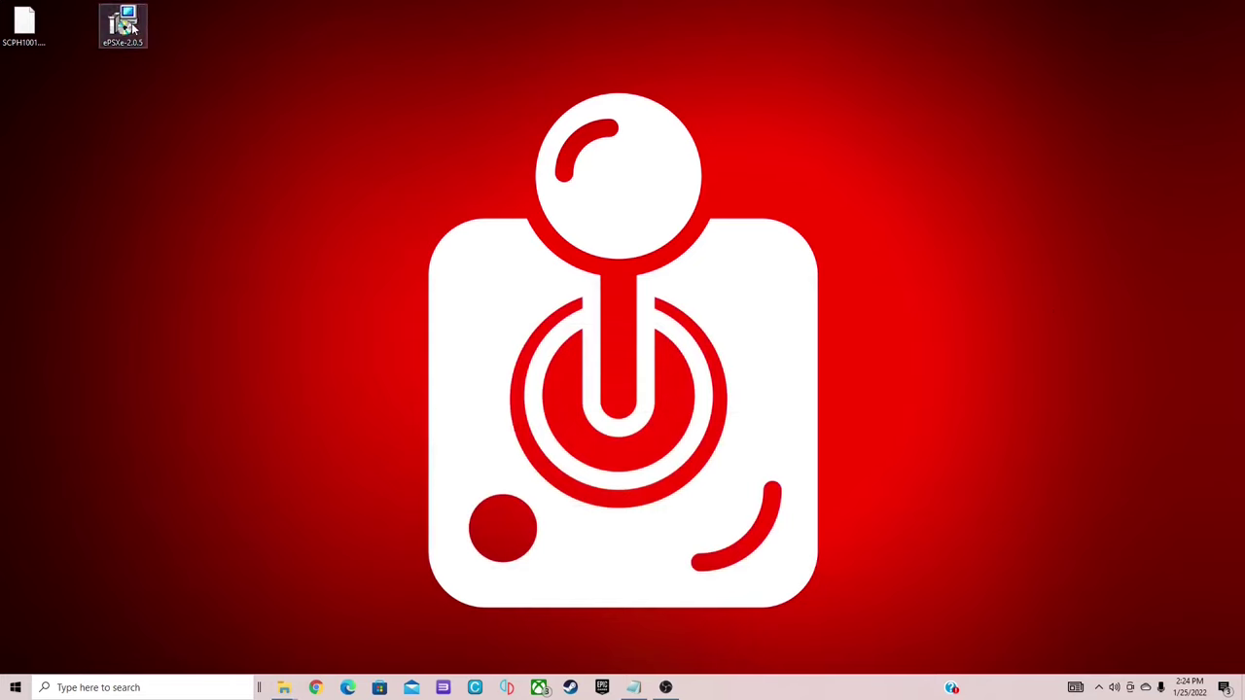
- Run the ePSXe-2.0.5 installer from the desktop and install it to the easystore drive, F:\
{"action": "double_click", "coordinate": [134, 30]}
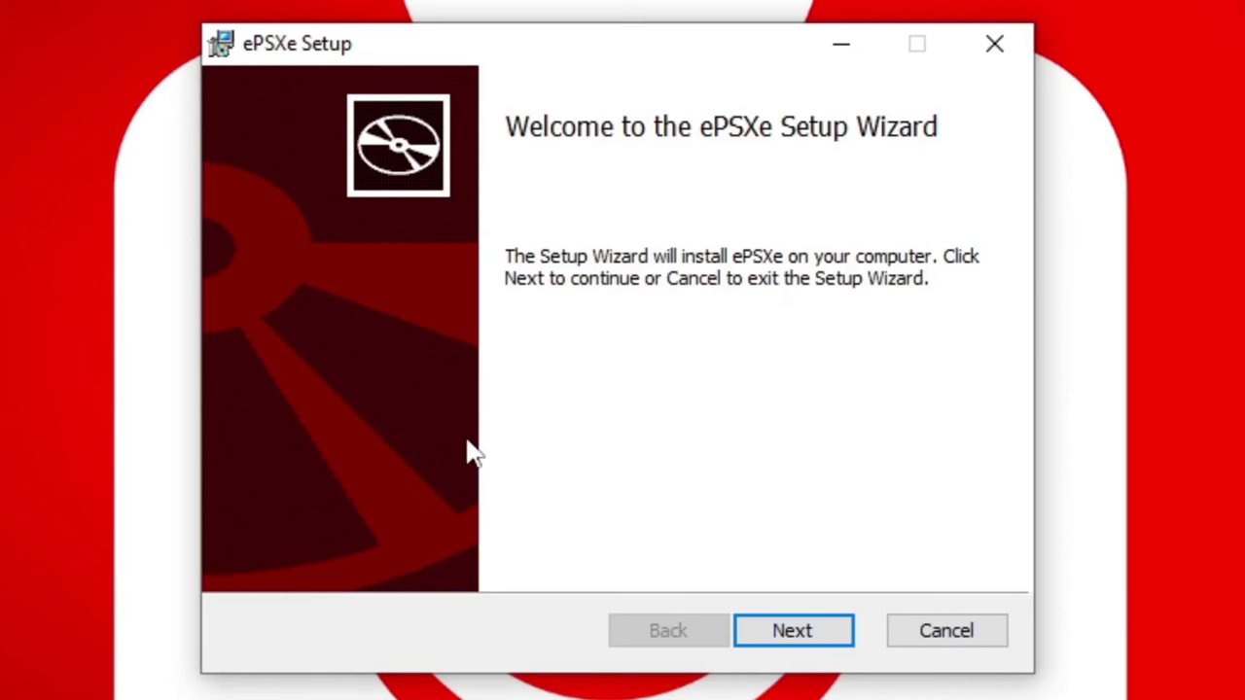
{"action": "left_click", "coordinate": [806, 634]}
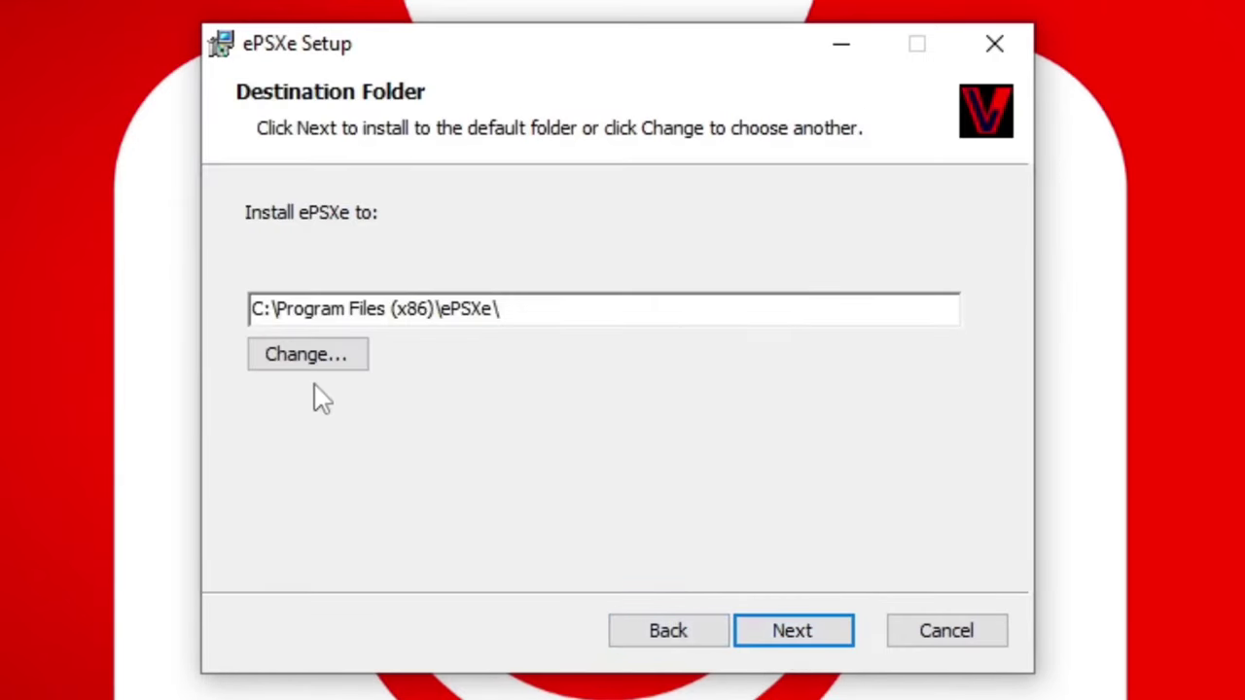
{"action": "left_click", "coordinate": [300, 358]}
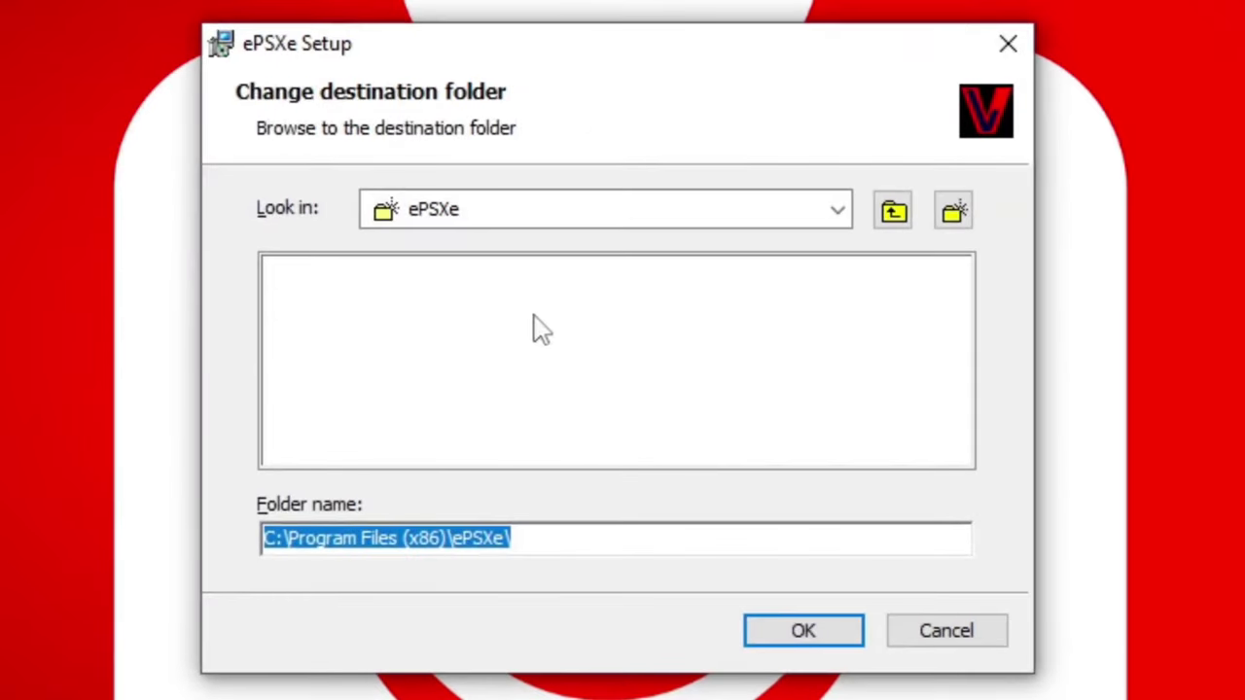
{"action": "left_click", "coordinate": [836, 216]}
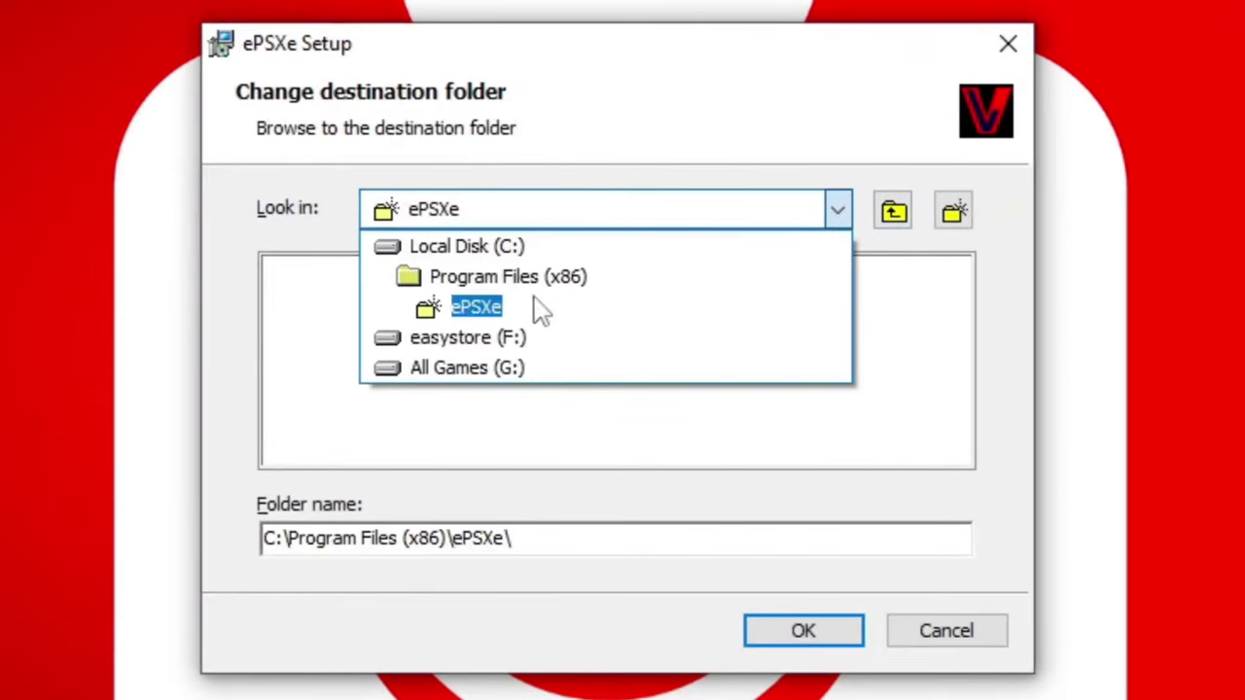
{"action": "left_click", "coordinate": [506, 341]}
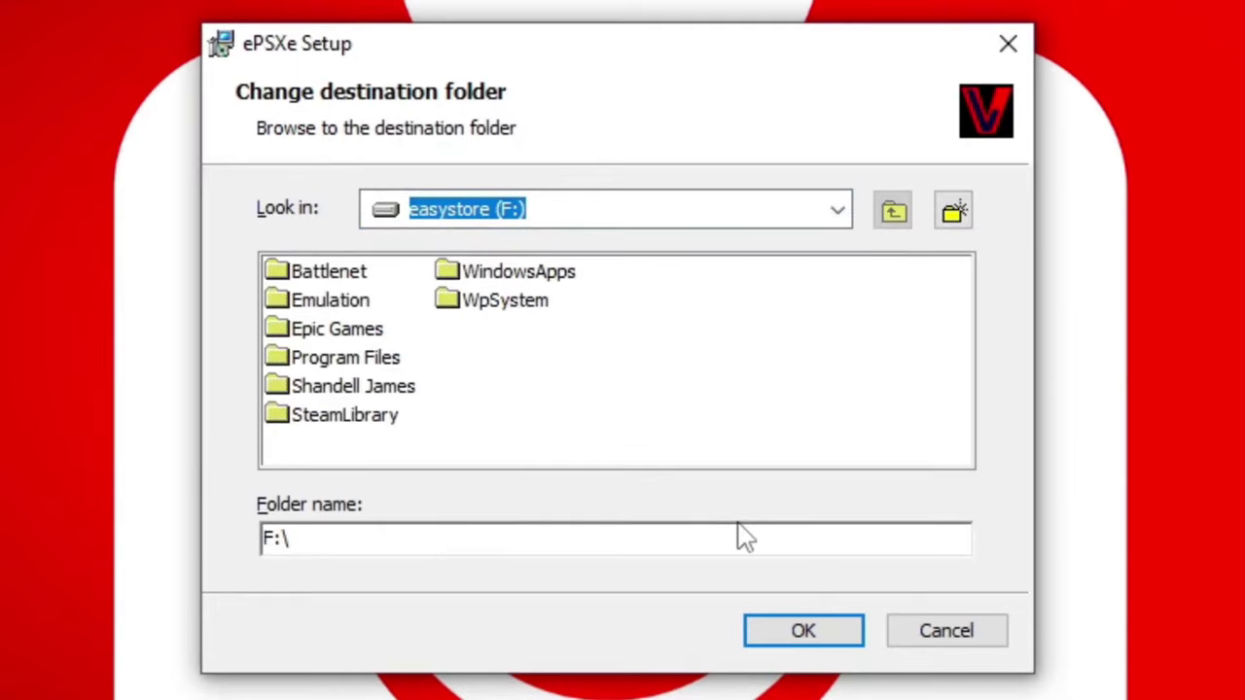
{"action": "left_click", "coordinate": [798, 632]}
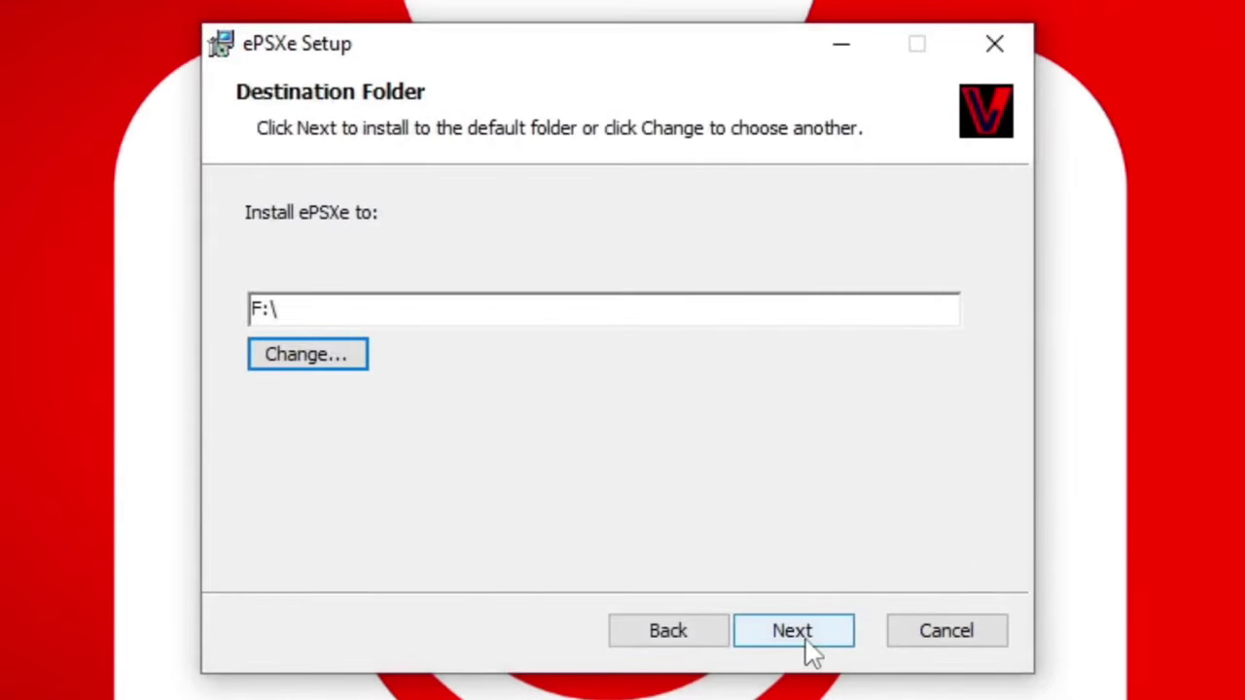
{"action": "left_click", "coordinate": [806, 644]}
{"action": "left_click", "coordinate": [786, 642]}
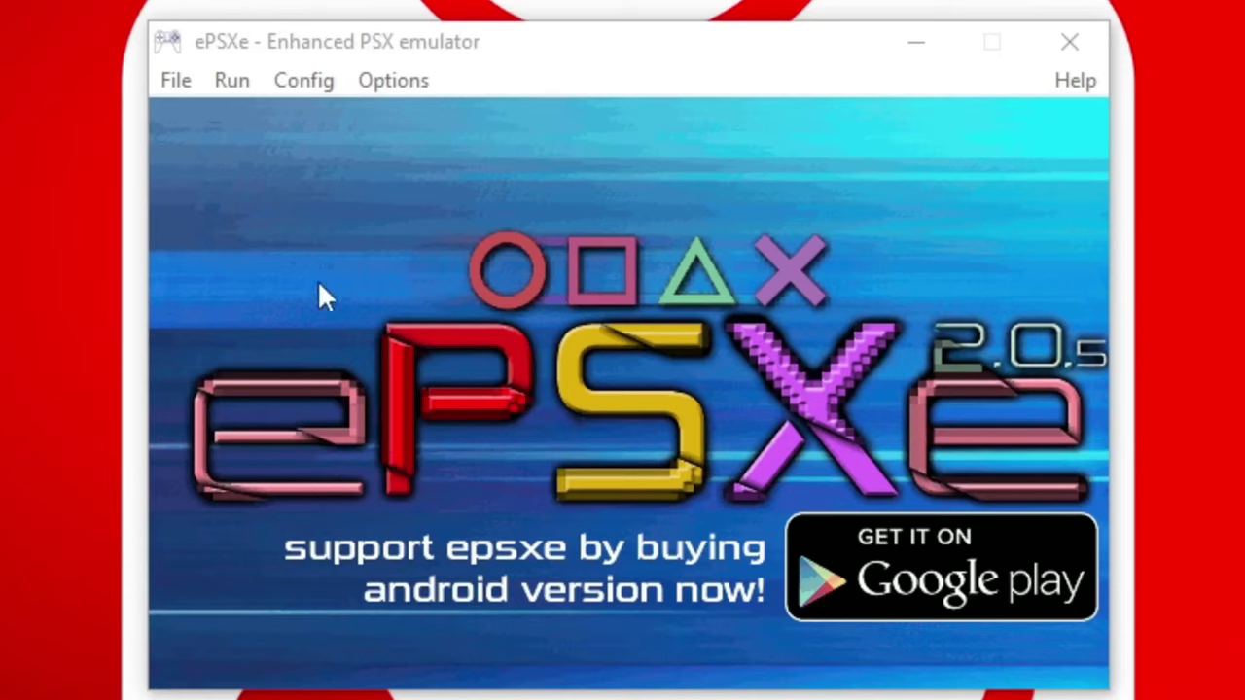
- Set the ePSXe BIOS to the SCPH1001.BIN file on the desktop
{"action": "left_click", "coordinate": [304, 82]}
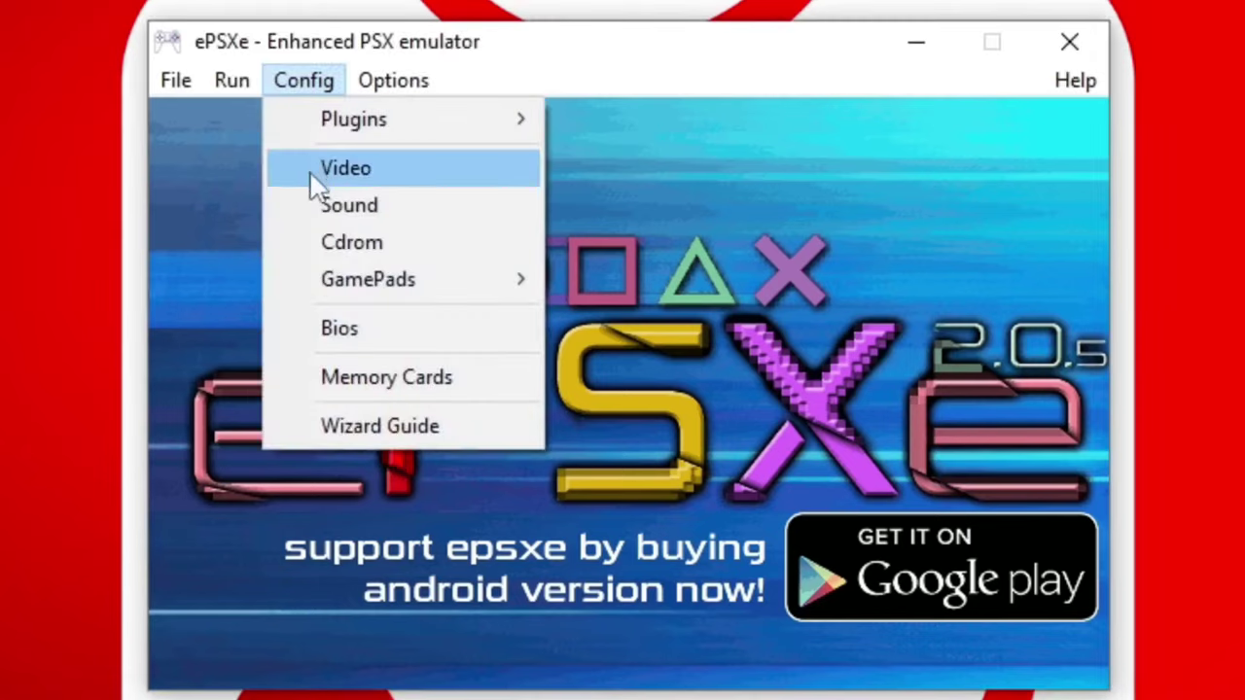
{"action": "left_click", "coordinate": [334, 328]}
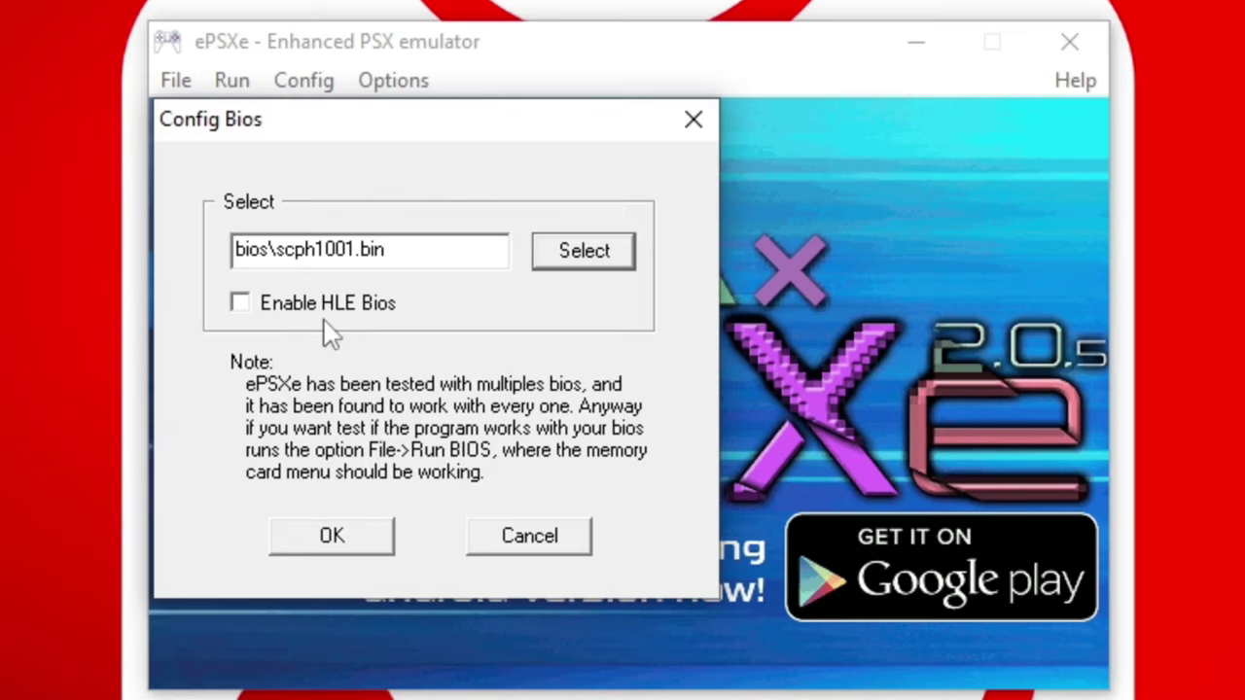
{"action": "left_click", "coordinate": [584, 255]}
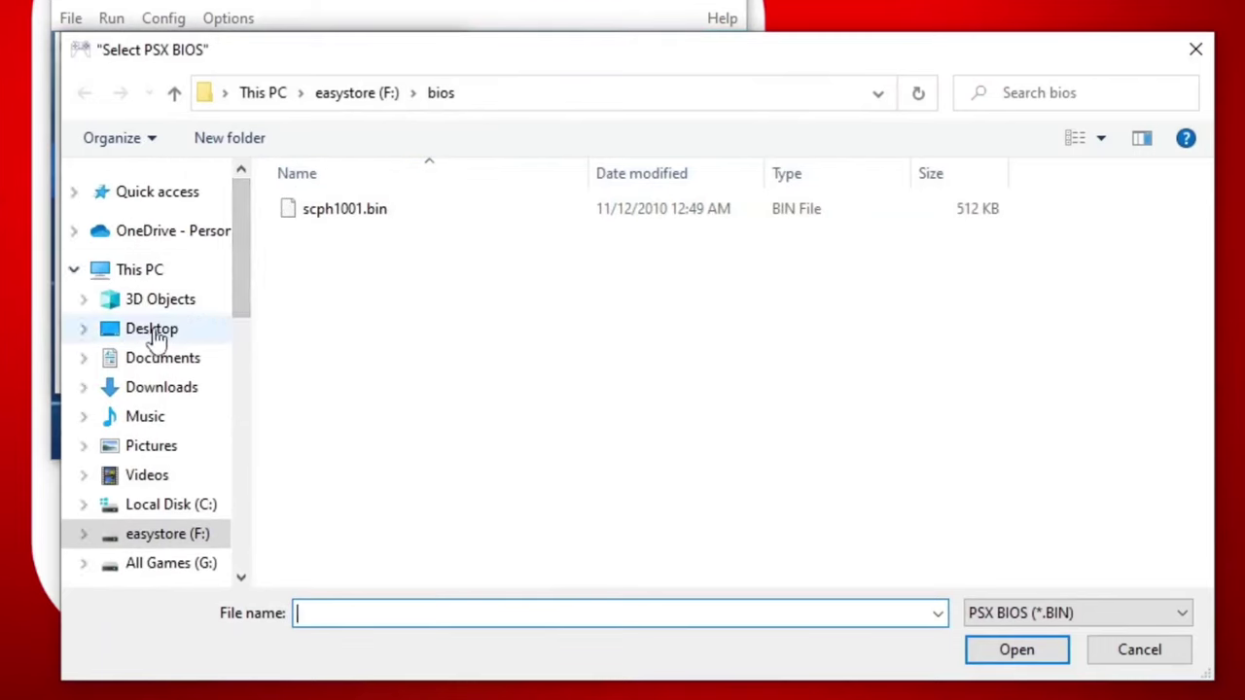
{"action": "left_click", "coordinate": [153, 331]}
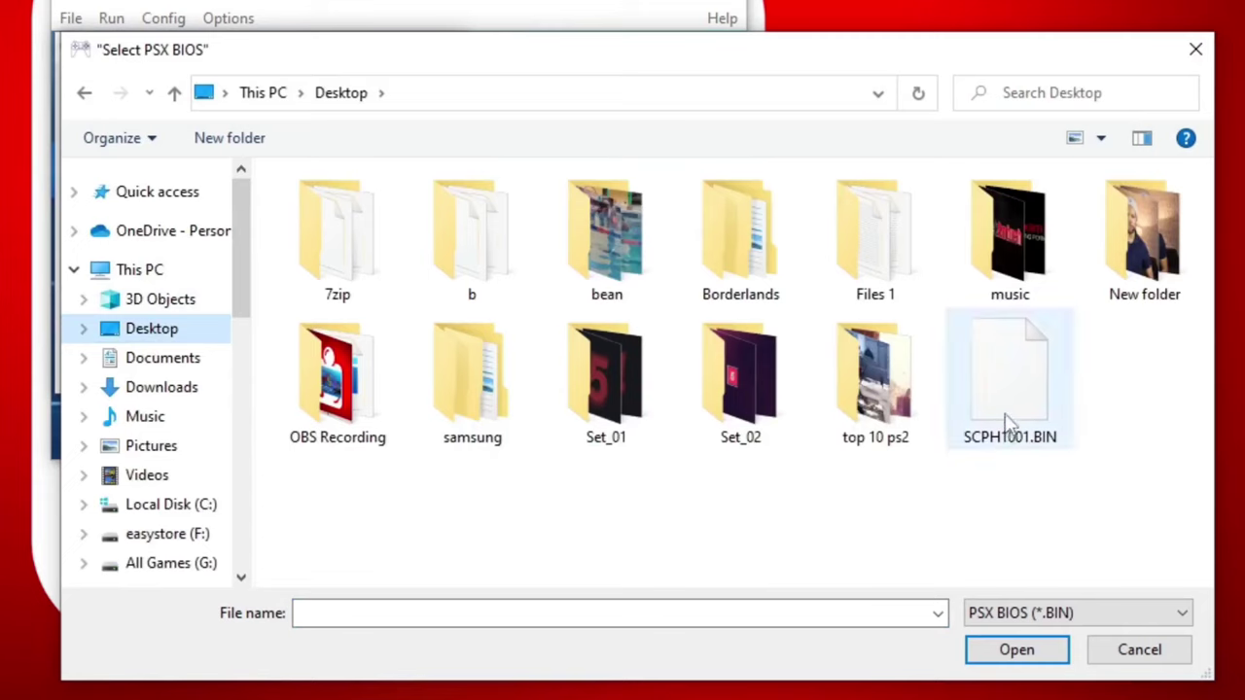
{"action": "left_click", "coordinate": [1008, 374]}
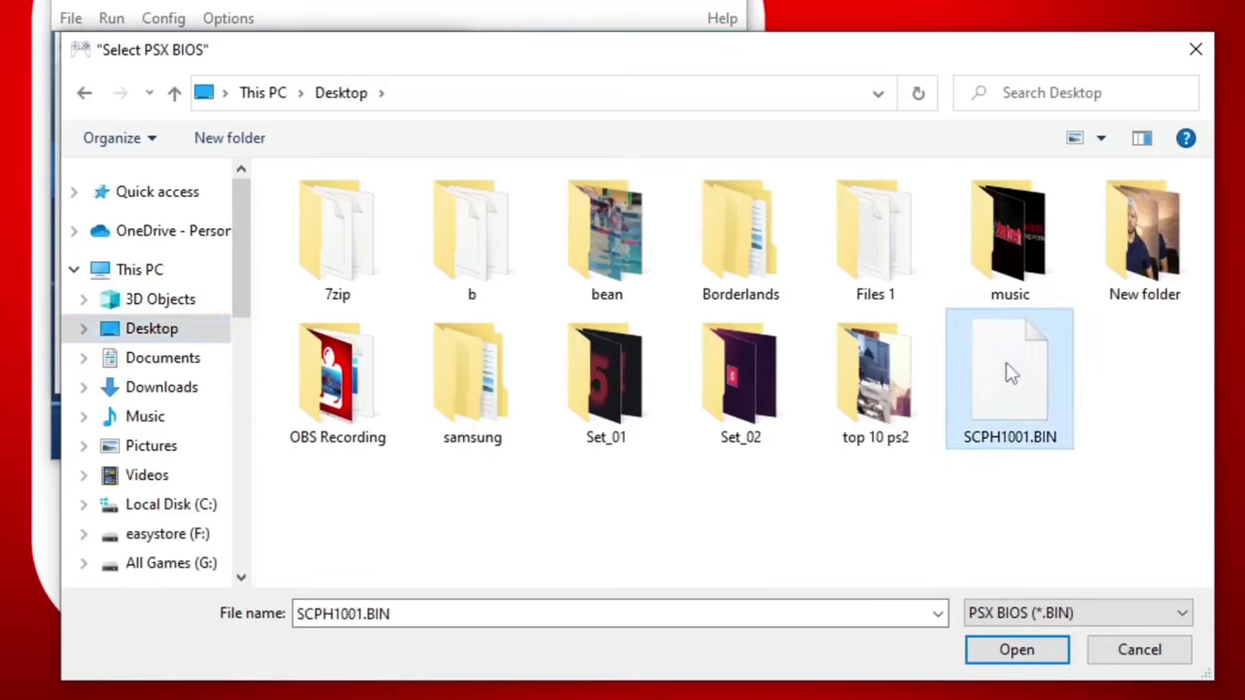
{"action": "left_click", "coordinate": [1016, 650]}
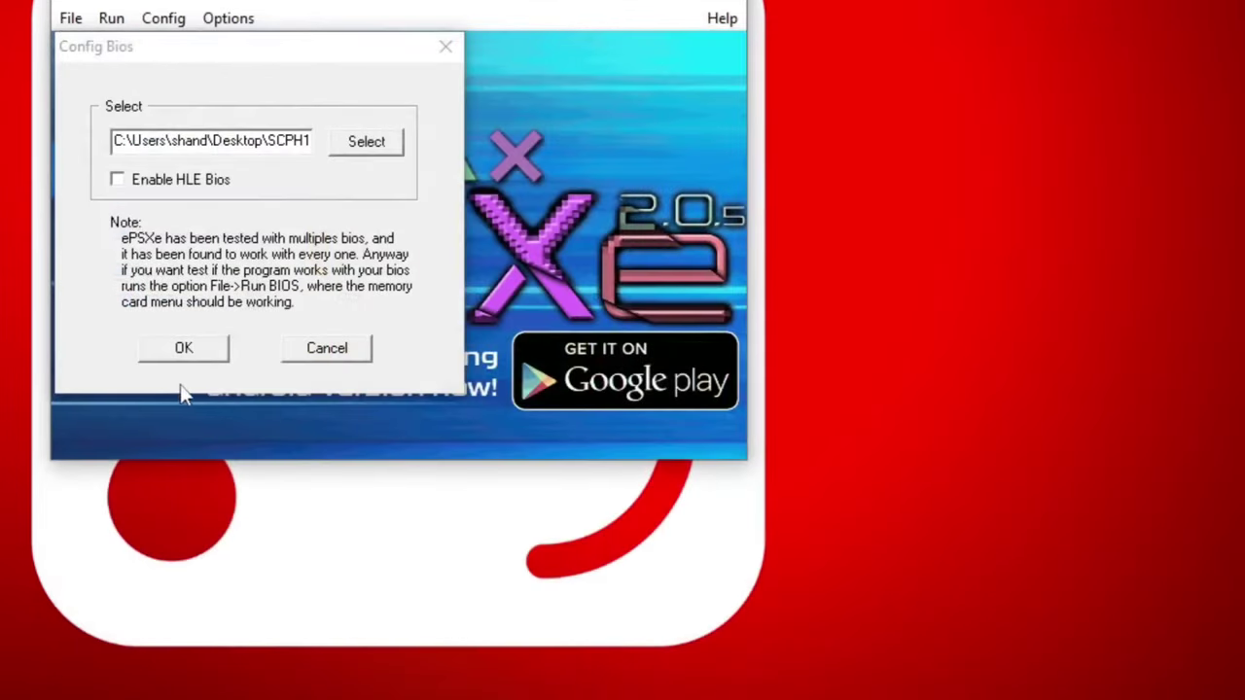
{"action": "left_click", "coordinate": [183, 350]}
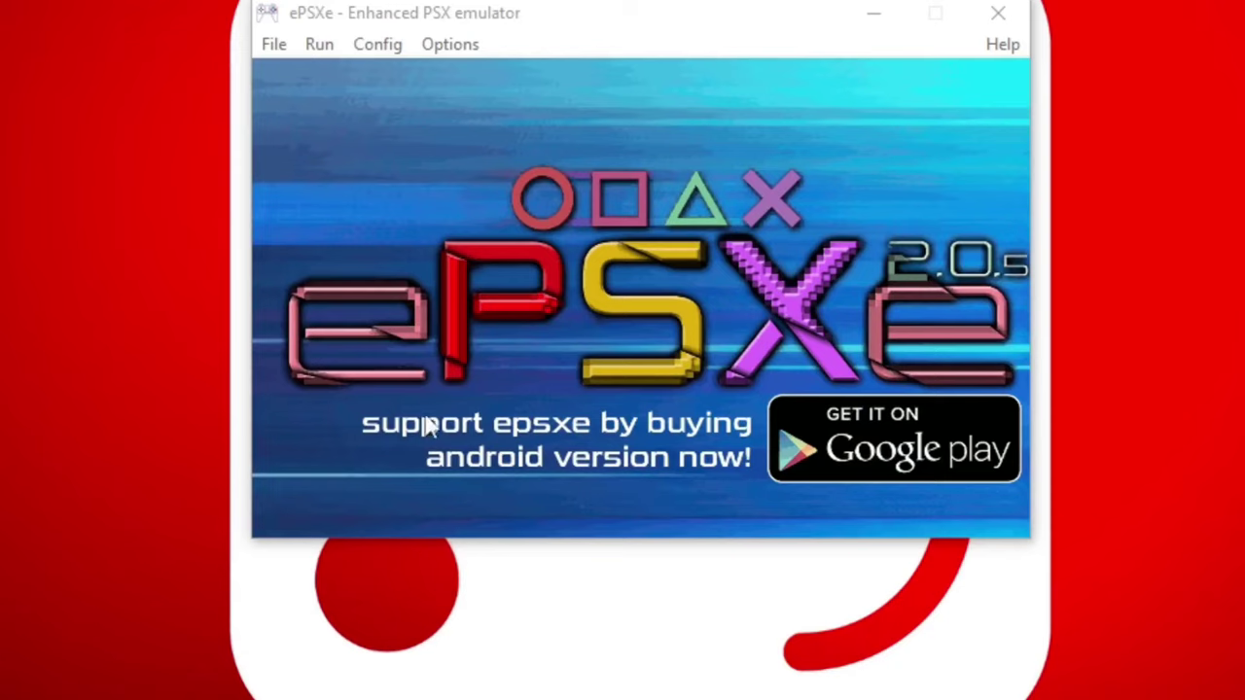
- Set the input type of gamepad Port 1, Pad 1 to XInput
{"action": "left_click", "coordinate": [391, 50]}
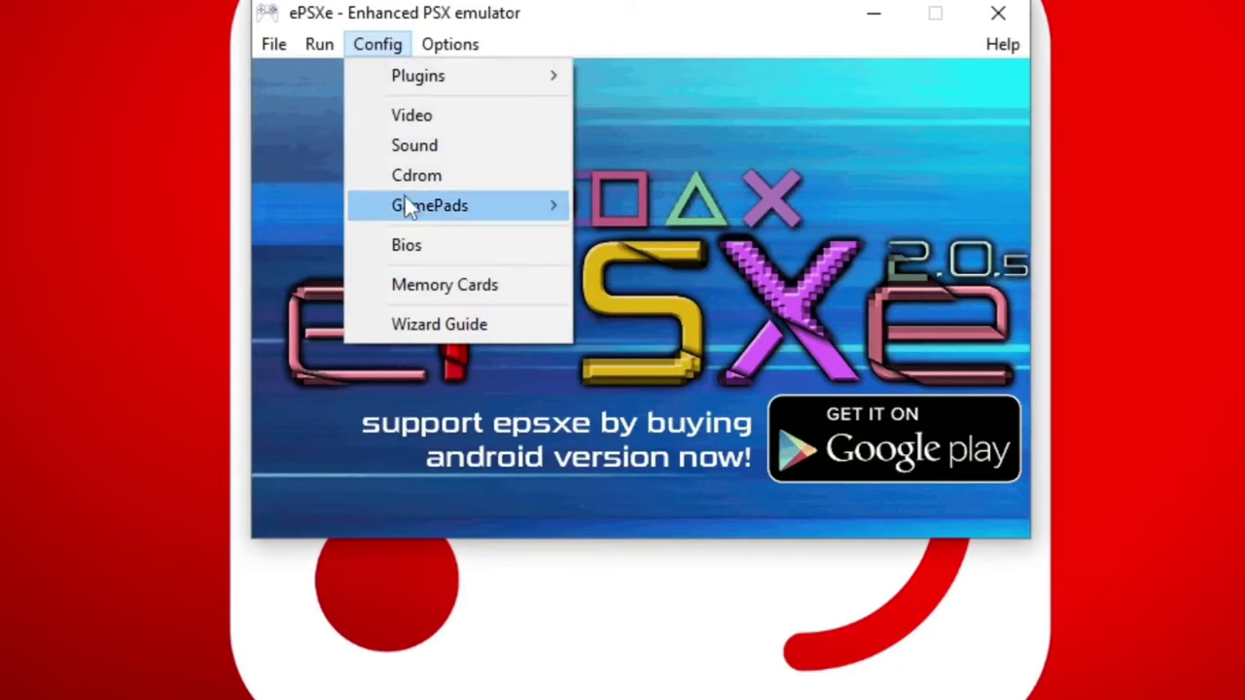
{"action": "mouse_move", "coordinate": [405, 205]}
{"action": "mouse_move", "coordinate": [649, 226]}
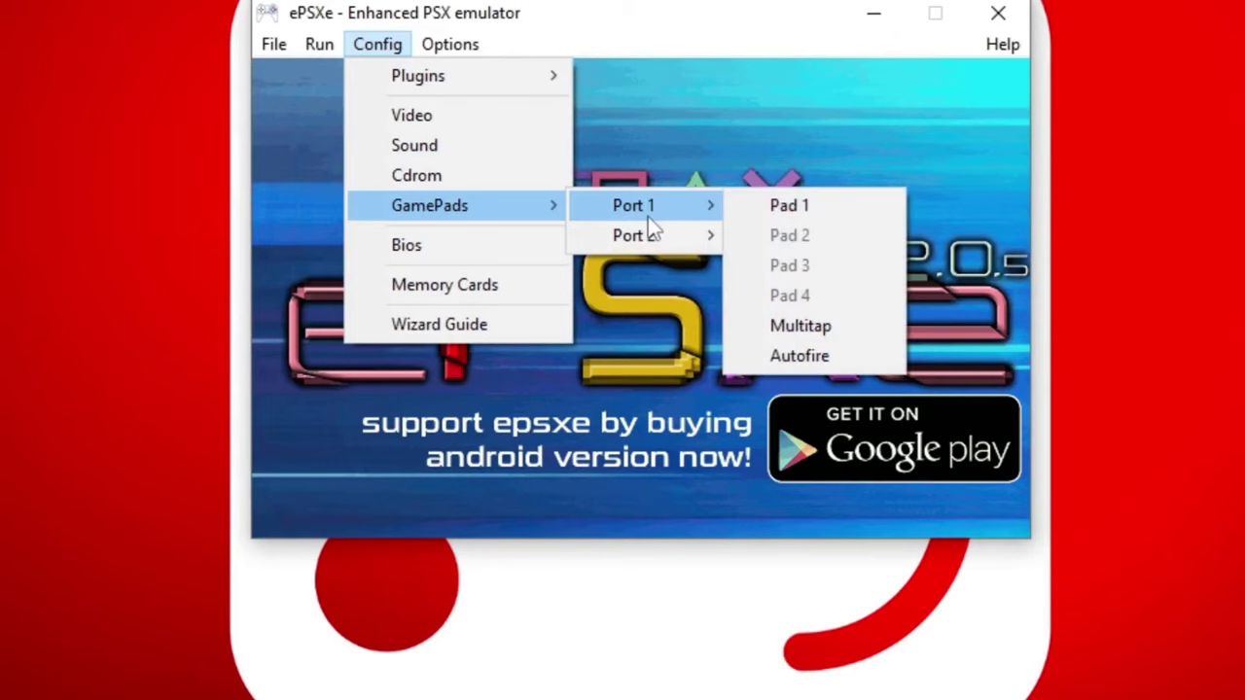
{"action": "left_click", "coordinate": [875, 216]}
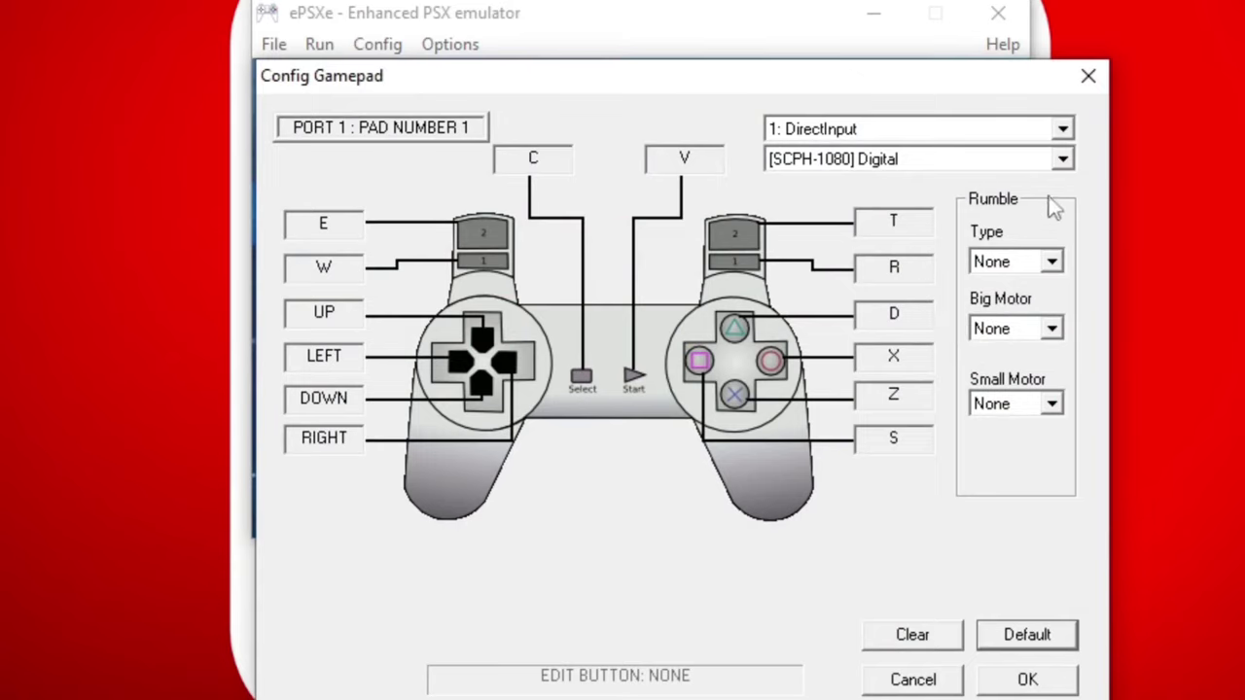
{"action": "left_click", "coordinate": [1063, 132]}
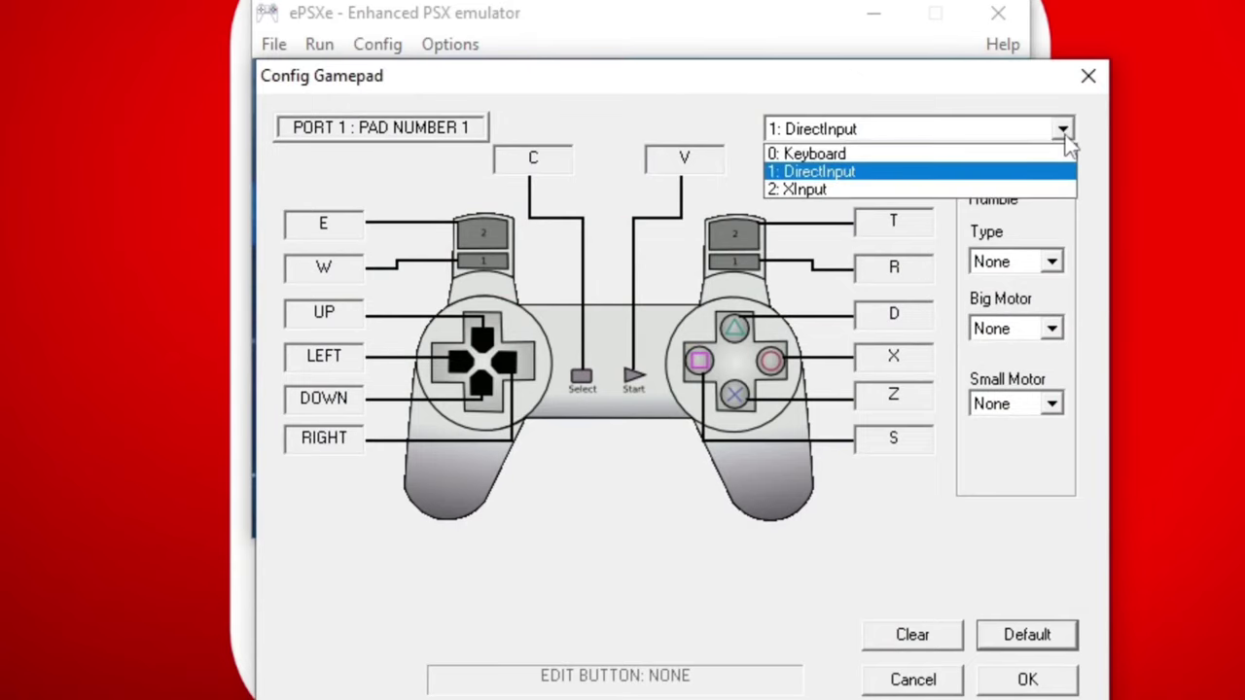
{"action": "left_click", "coordinate": [822, 190]}
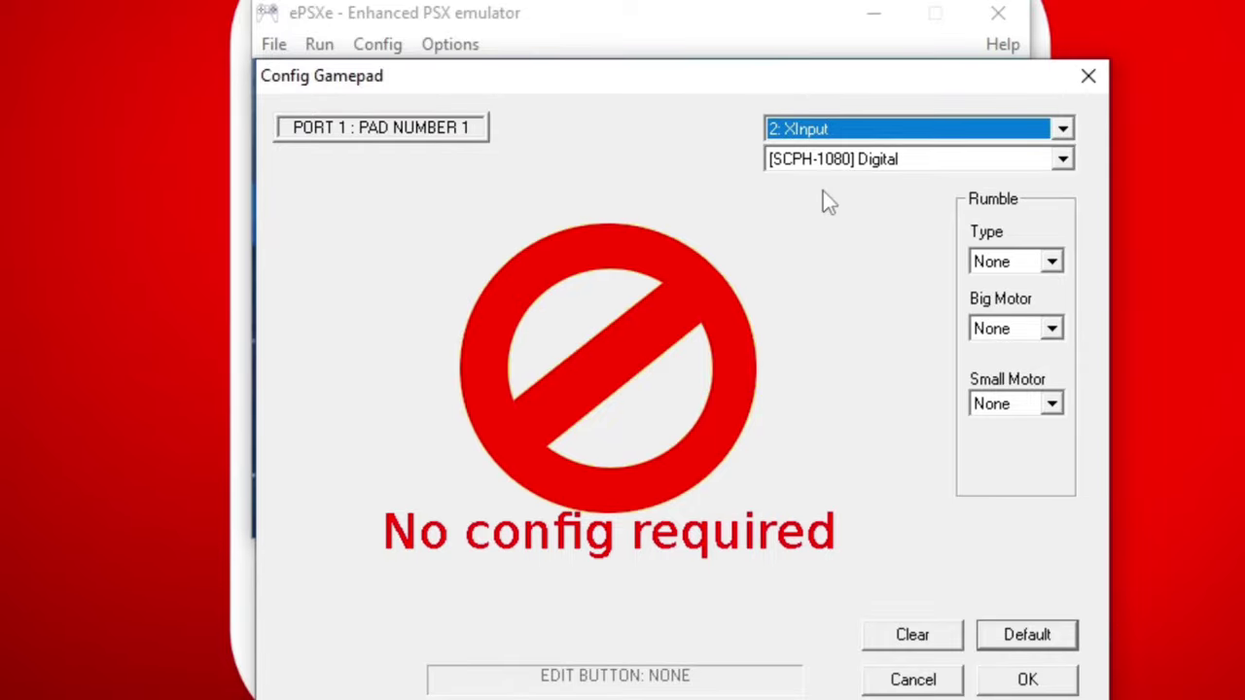
- Save the gamepad configuration for Port 1, Pad 1
{"action": "left_click", "coordinate": [1027, 678]}
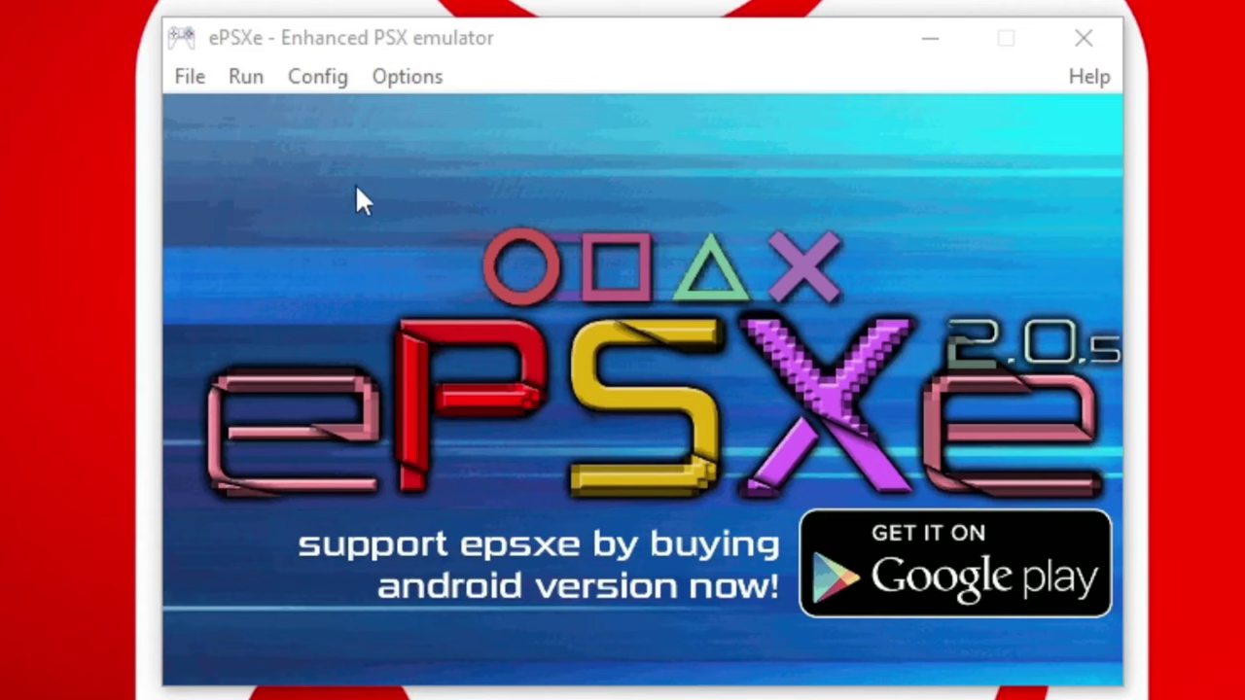
- Set the ePSXe Core GPU video output to fullscreen mode with a desktop resolution of 1920 x 1080
{"action": "left_click", "coordinate": [334, 77]}
{"action": "left_click", "coordinate": [345, 164]}
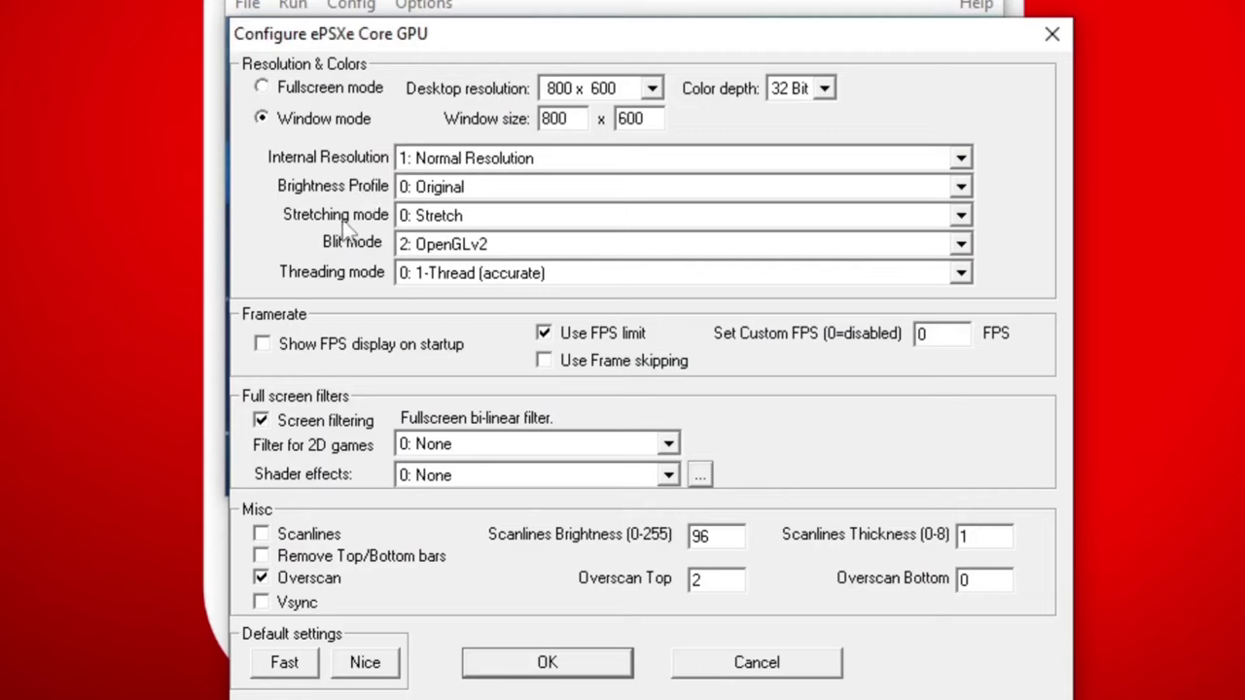
{"action": "left_click", "coordinate": [261, 87]}
{"action": "left_click", "coordinate": [652, 96]}
{"action": "left_click_drag", "start_coordinate": [654, 126], "coordinate": [654, 180]}
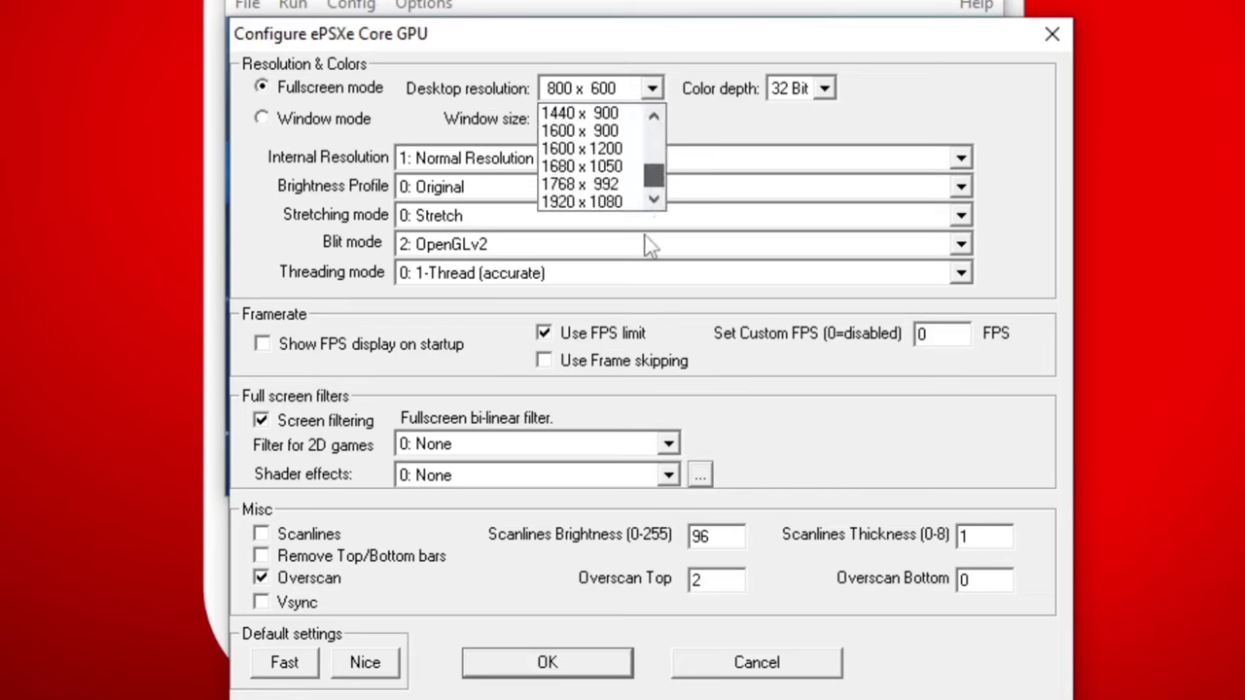
{"action": "left_click", "coordinate": [622, 201]}
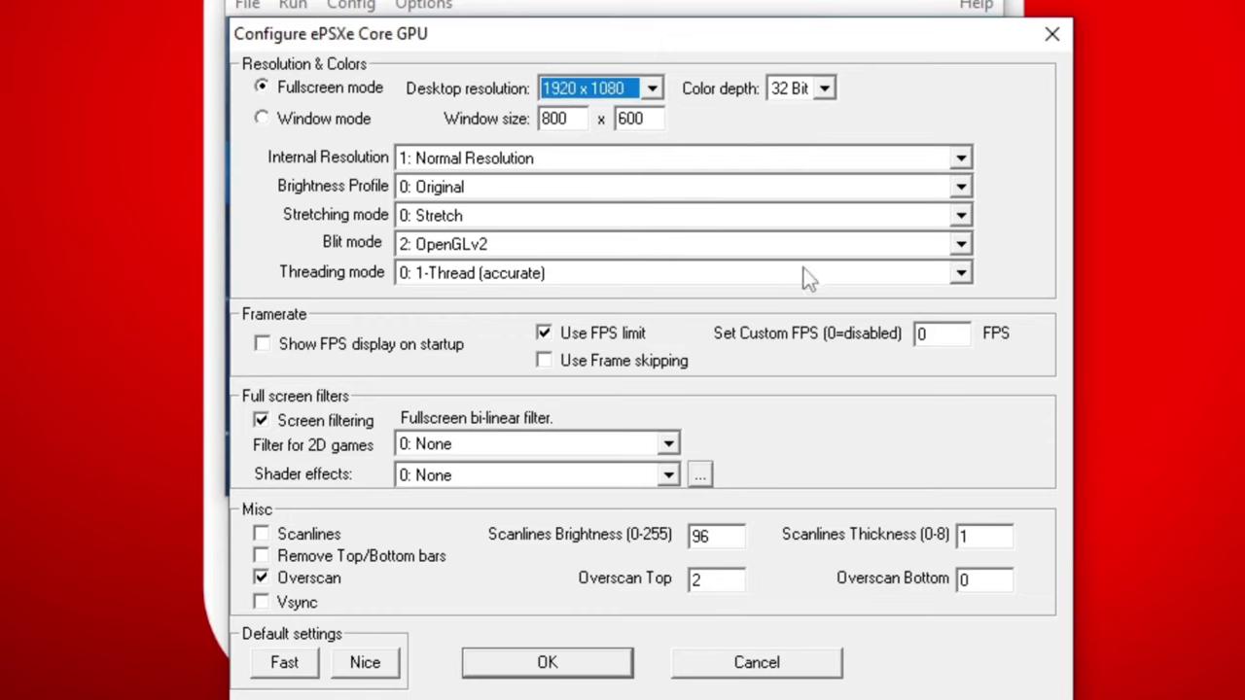
- Set the GPU's internal resolution to Resolution x2 and the stretching mode to 4:3
{"action": "left_click", "coordinate": [961, 161]}
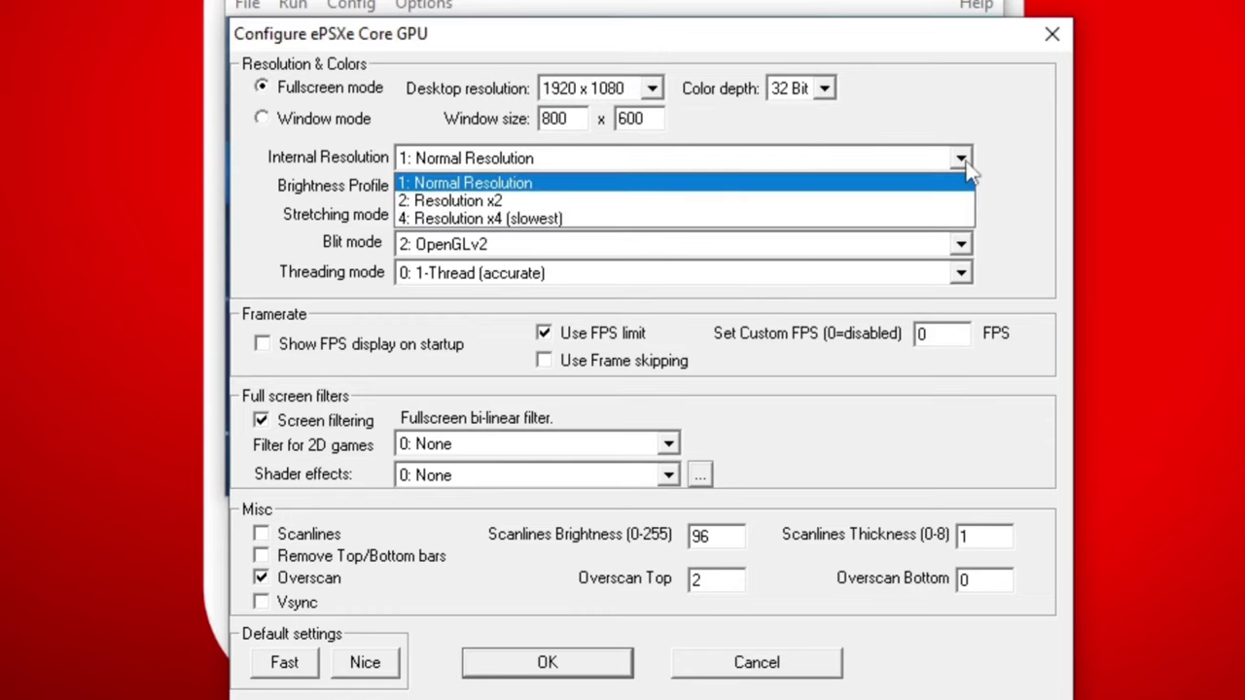
{"action": "left_click", "coordinate": [561, 202]}
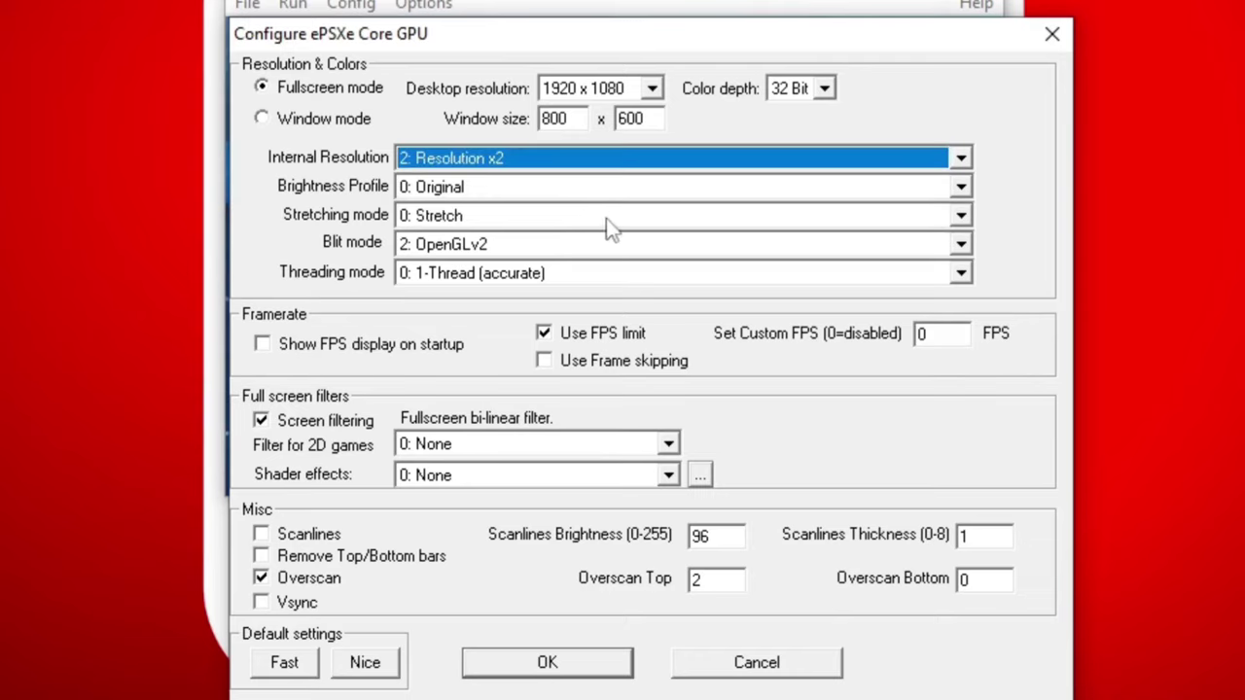
{"action": "left_click", "coordinate": [691, 216]}
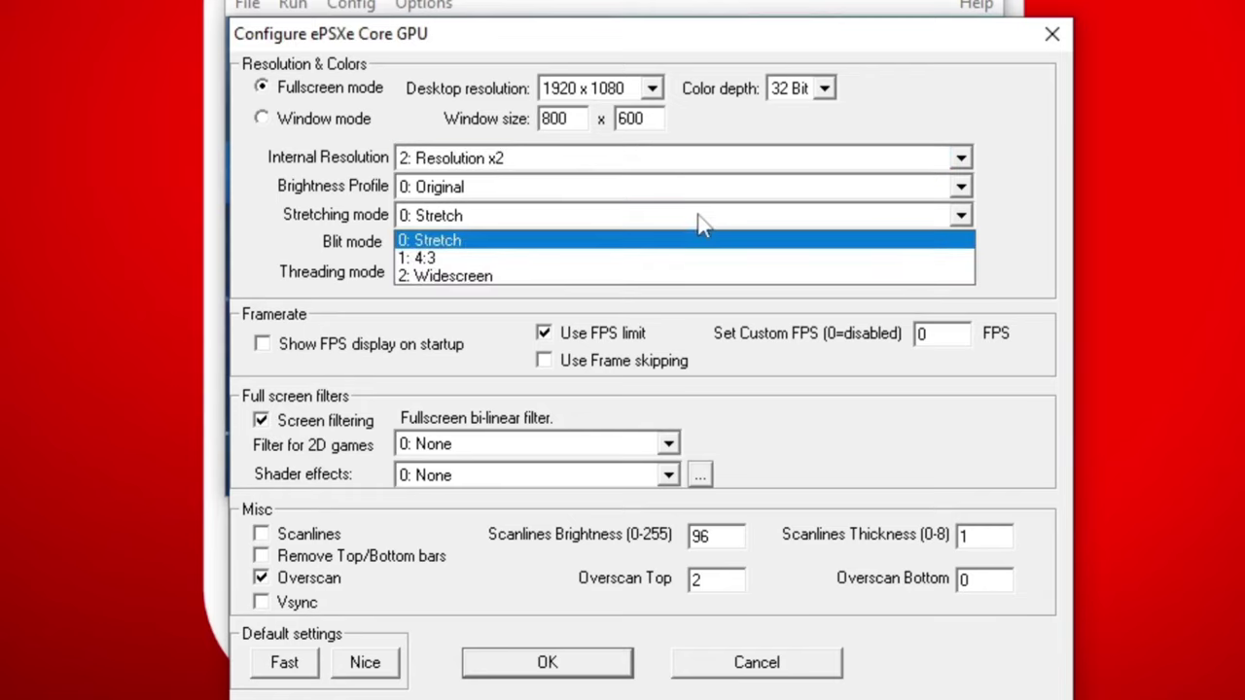
{"action": "left_click", "coordinate": [669, 259]}
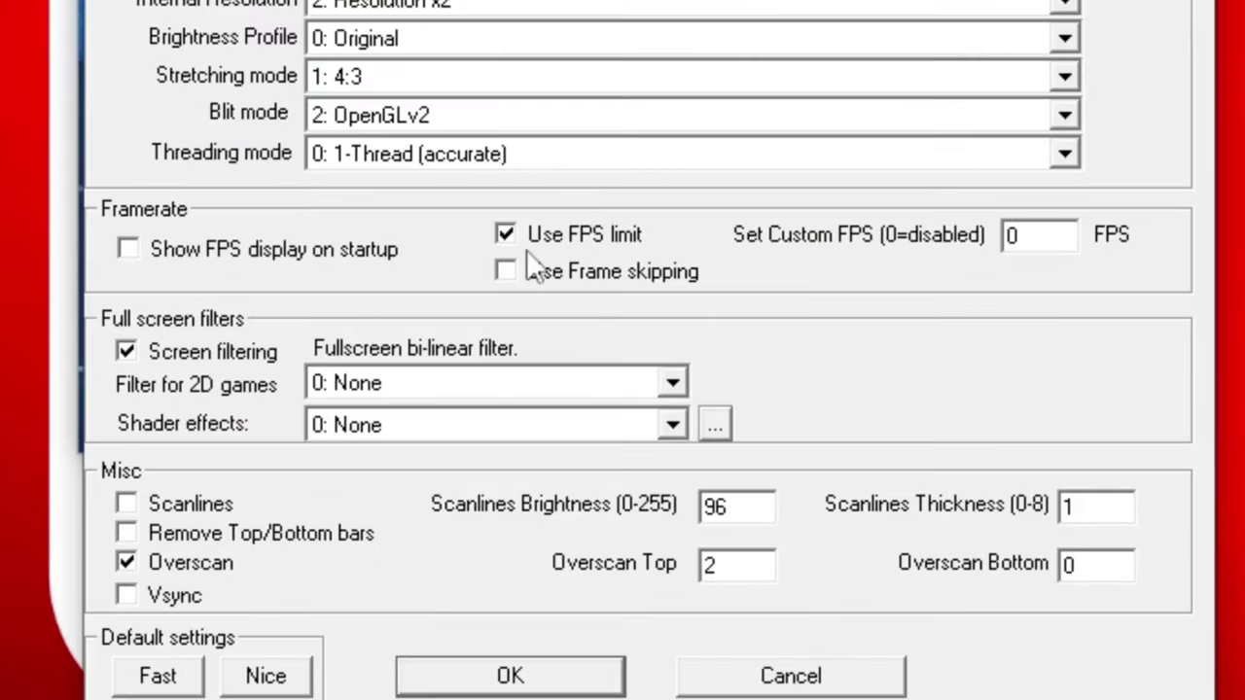
- Enable Vsync and save the Core GPU settings
{"action": "left_click", "coordinate": [126, 596]}
{"action": "left_click", "coordinate": [500, 675]}
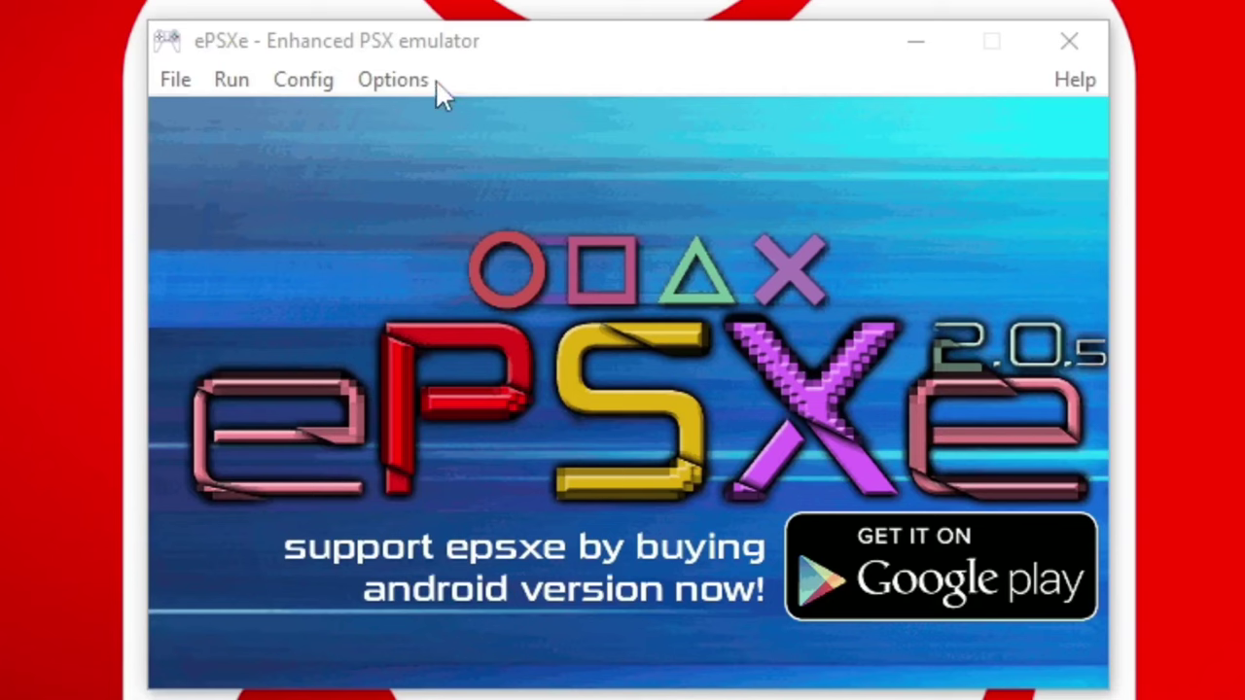
- Set the emulator's CPU overclocking to x2
{"action": "left_click", "coordinate": [384, 81]}
{"action": "mouse_move", "coordinate": [659, 131]}
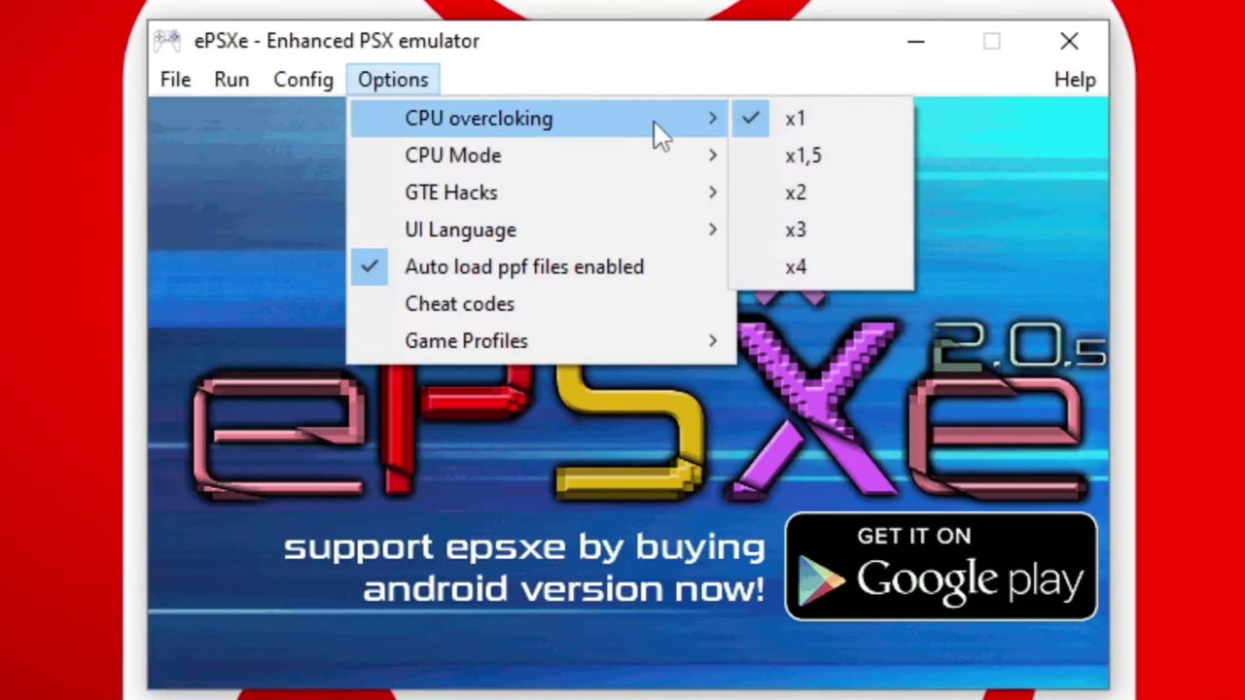
{"action": "left_click", "coordinate": [849, 190]}
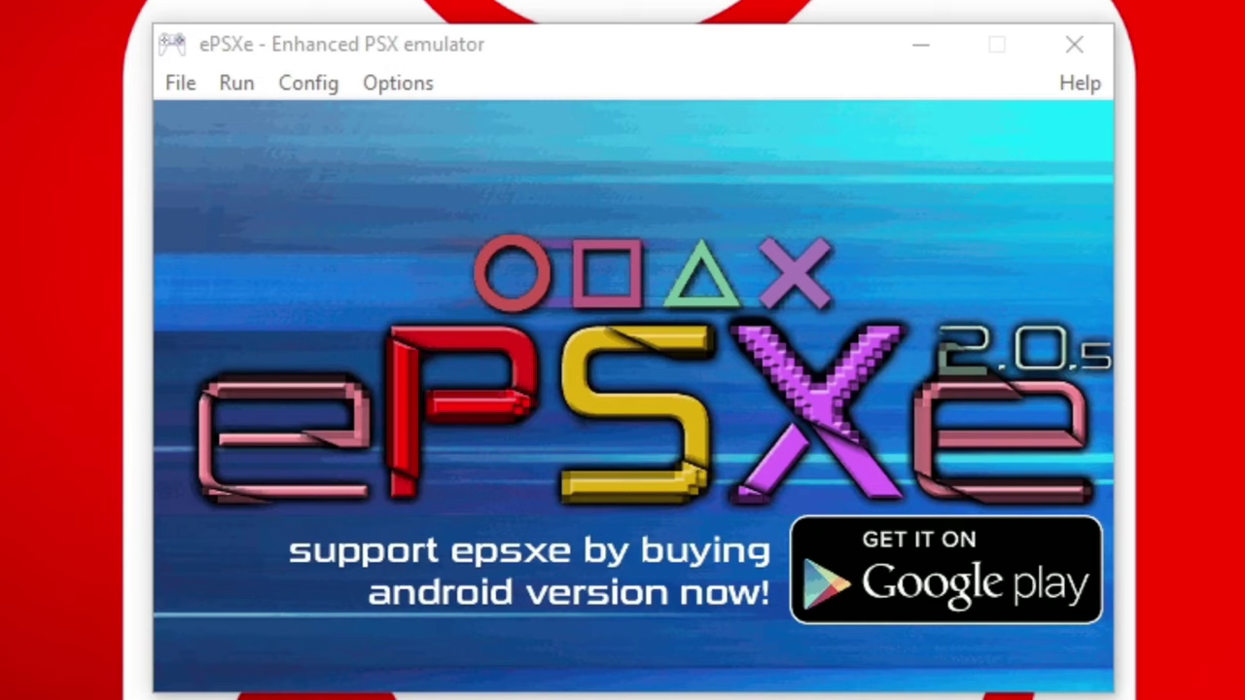
- Run the Digimon Rumble Arena (USA).bin game image from the desktop as an ISO
{"action": "left_click", "coordinate": [175, 85]}
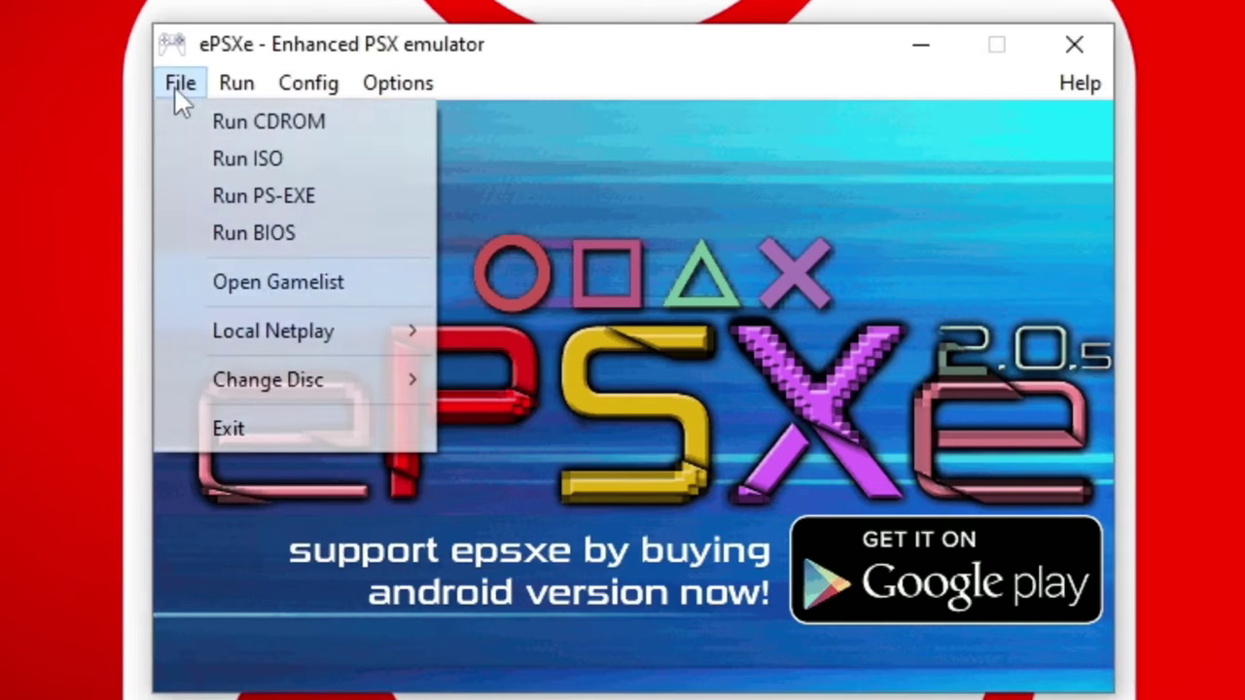
{"action": "left_click", "coordinate": [195, 158]}
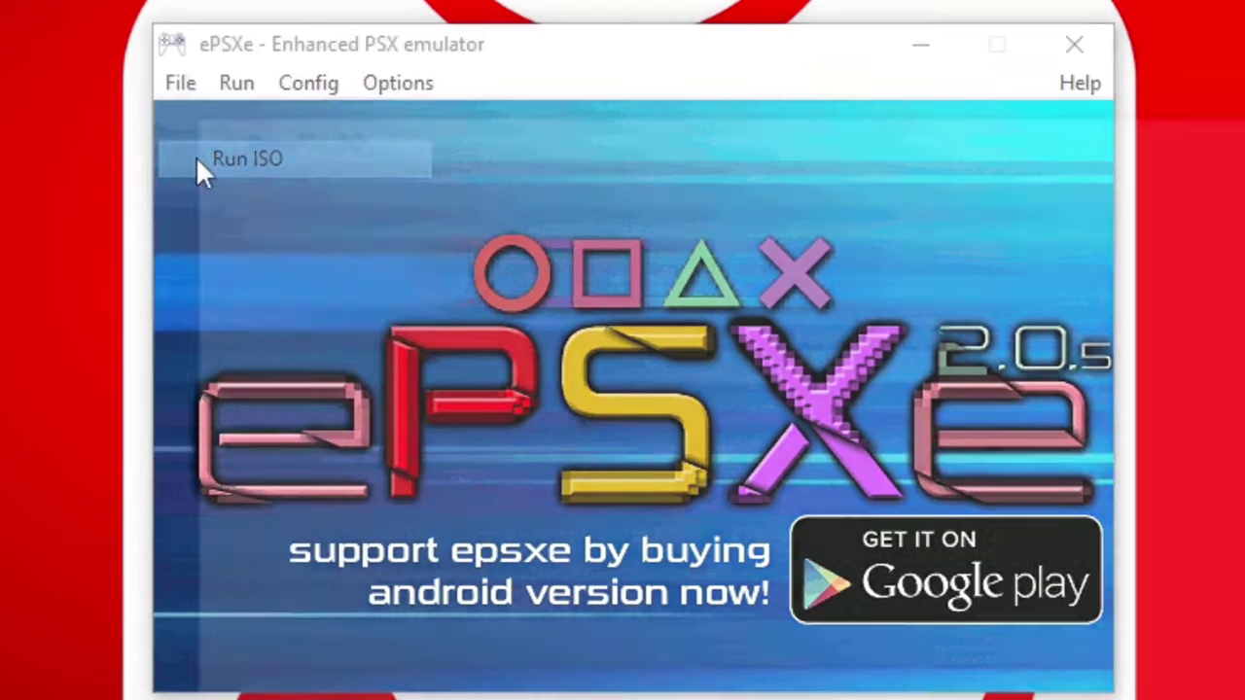
{"action": "scroll", "coordinate": [234, 278], "scroll_direction": "up", "scroll_amount": 3}
{"action": "left_click", "coordinate": [156, 327]}
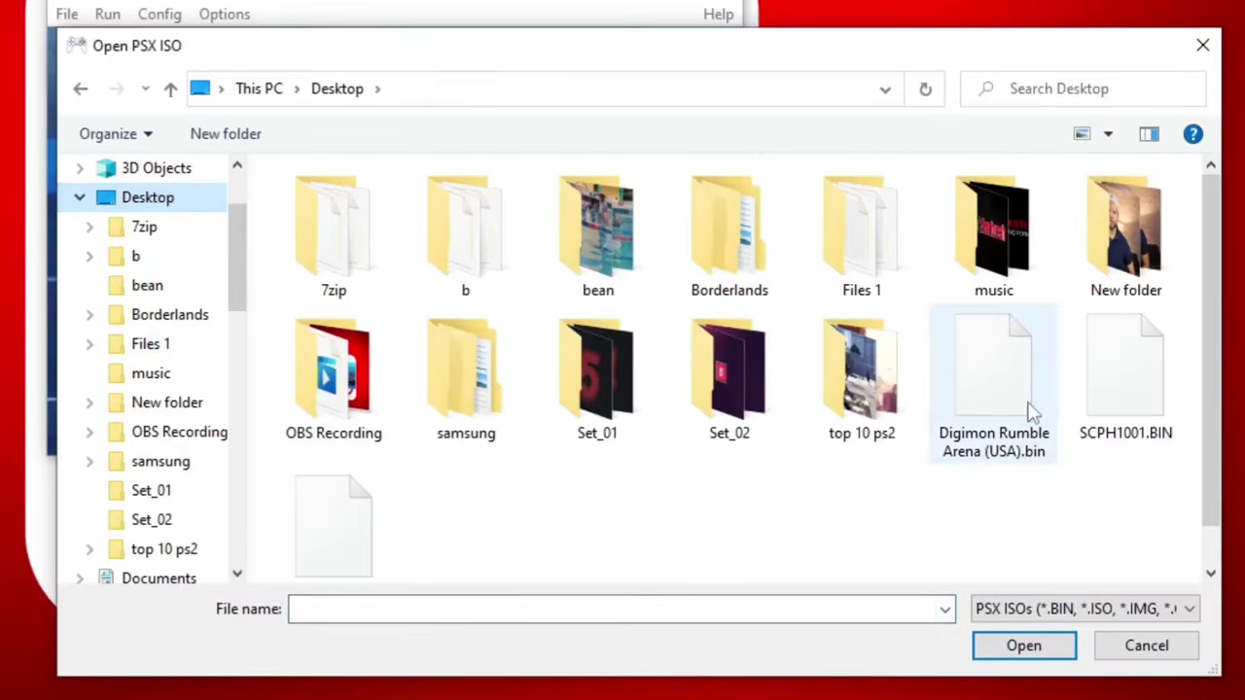
{"action": "double_click", "coordinate": [943, 470]}
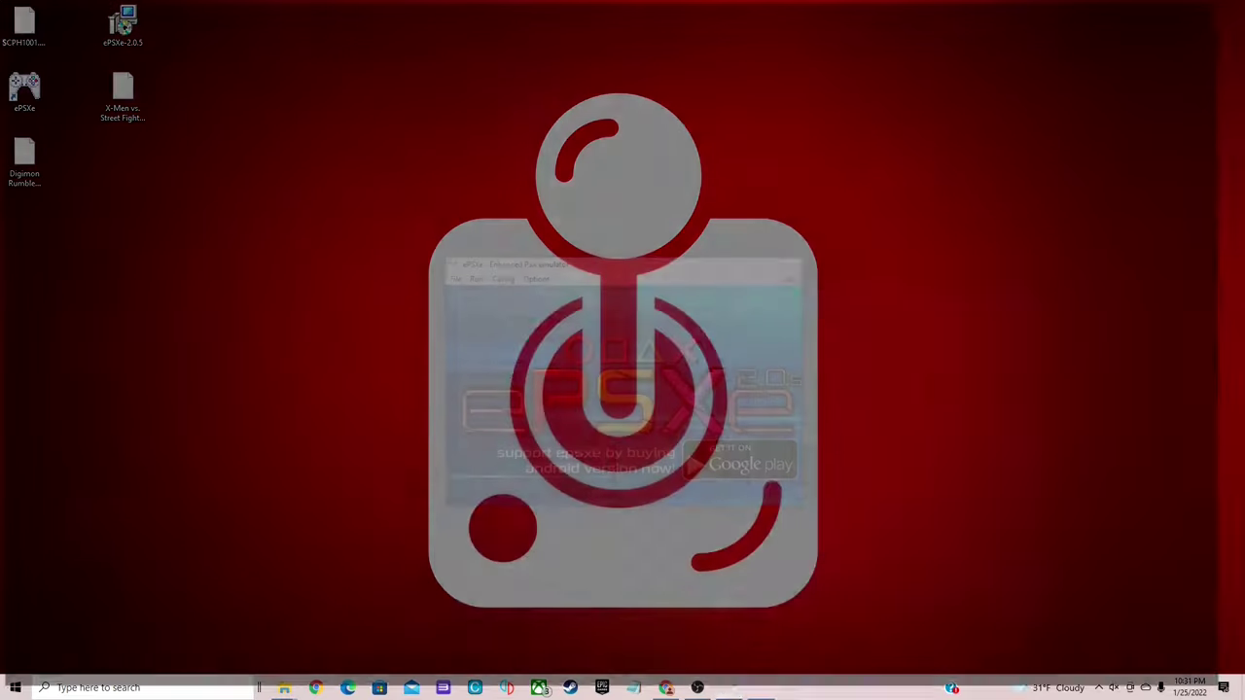